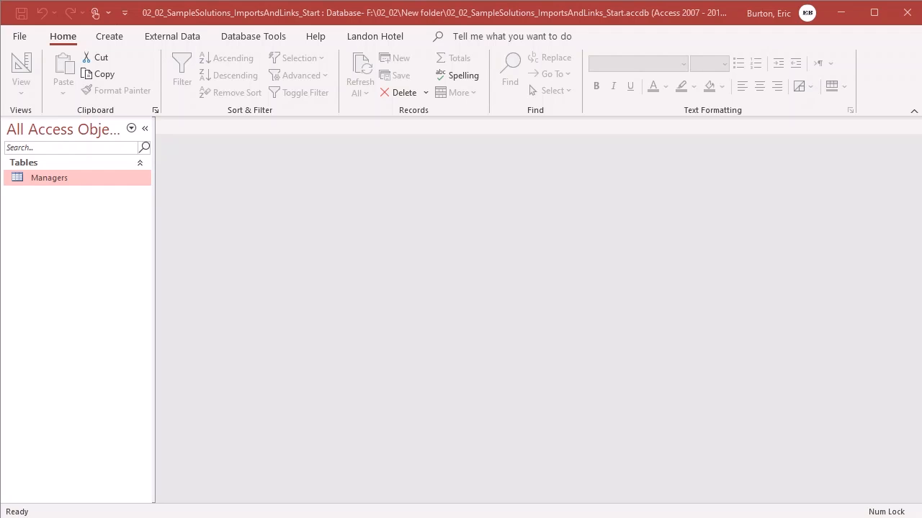
# Step: Start importing external data from an Excel spreadsheet file
pyautogui.hotkey('alt', 'x')
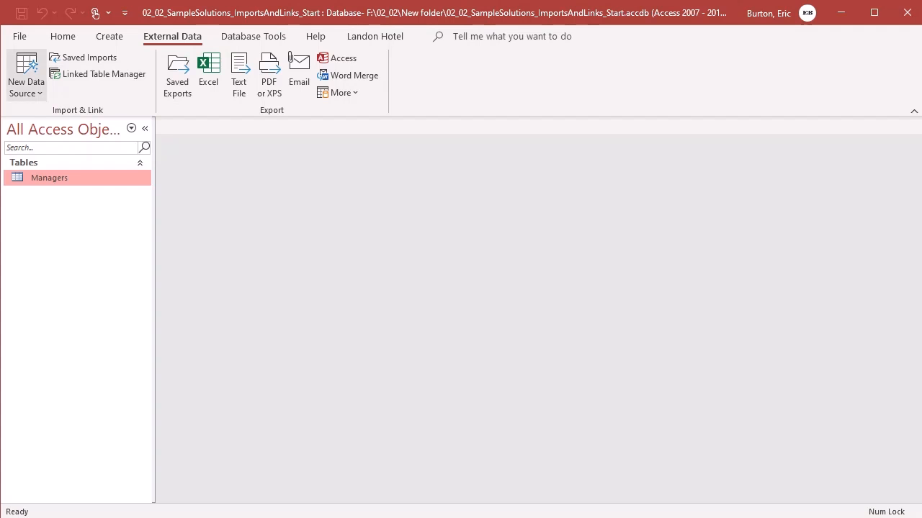
pyautogui.click(26, 79)
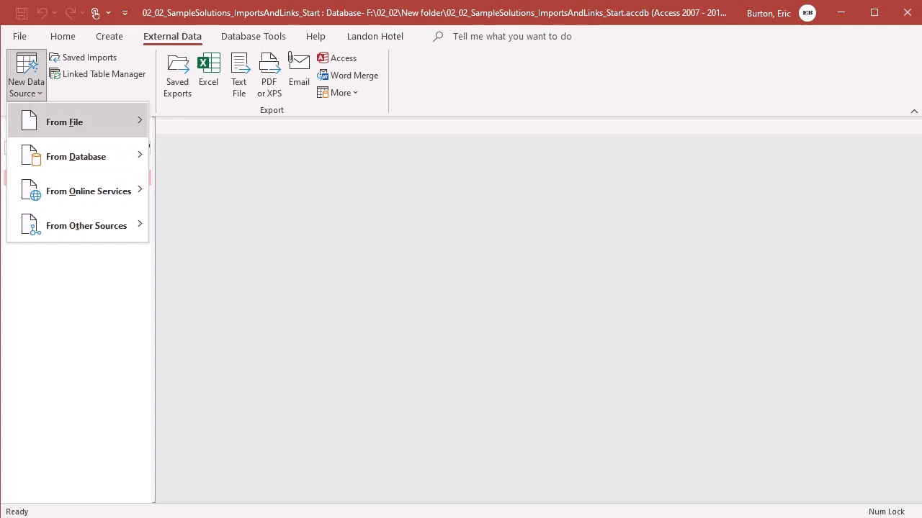
pyautogui.moveTo(72, 122)
pyautogui.click(197, 123)
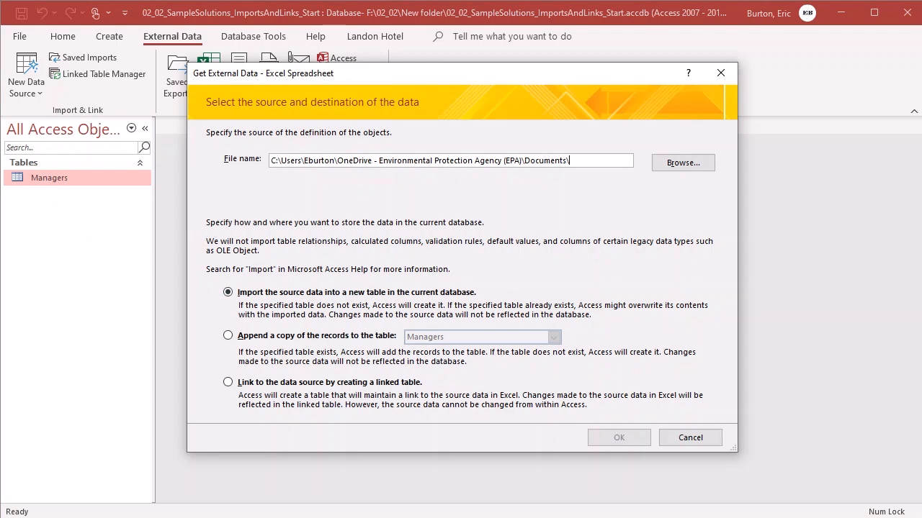
# Step: Choose F:\02_02\02_02_Original_Start.xlsx as the source and import it into a new table in the current database
pyautogui.click(682, 163)
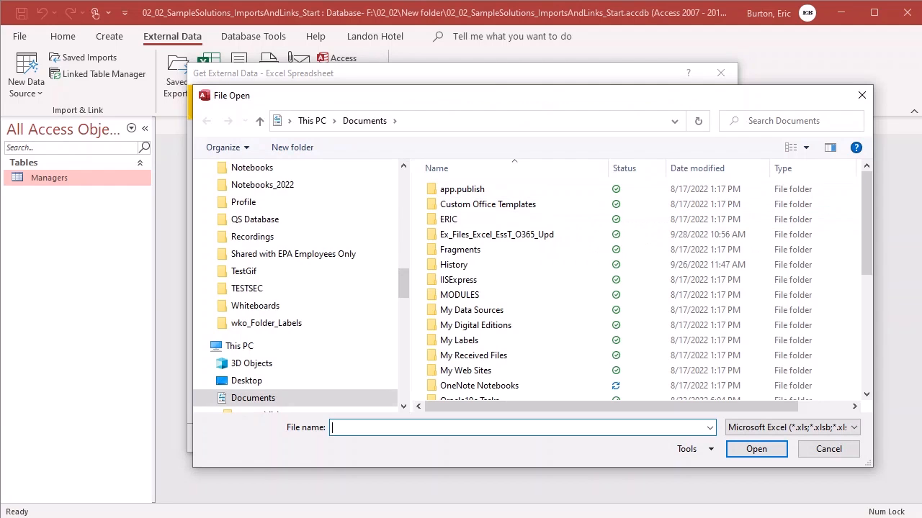
pyautogui.write('F')
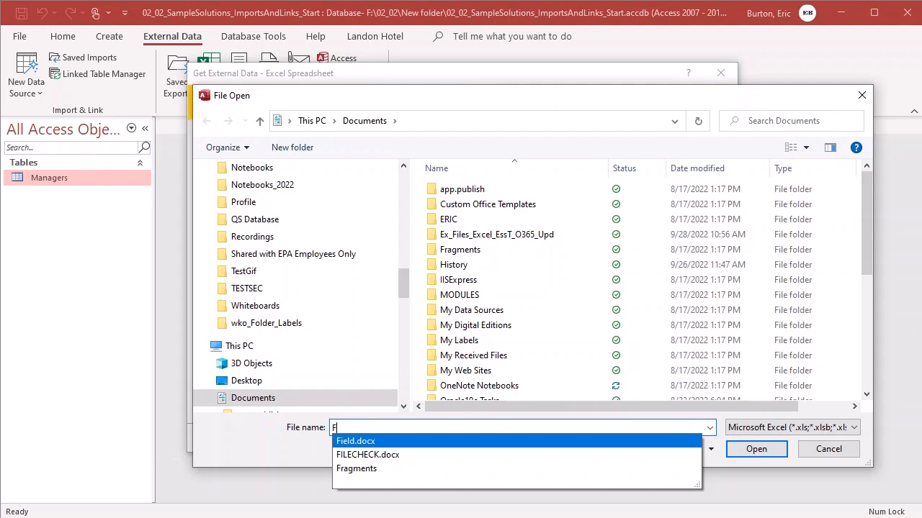
pyautogui.write(':\\')
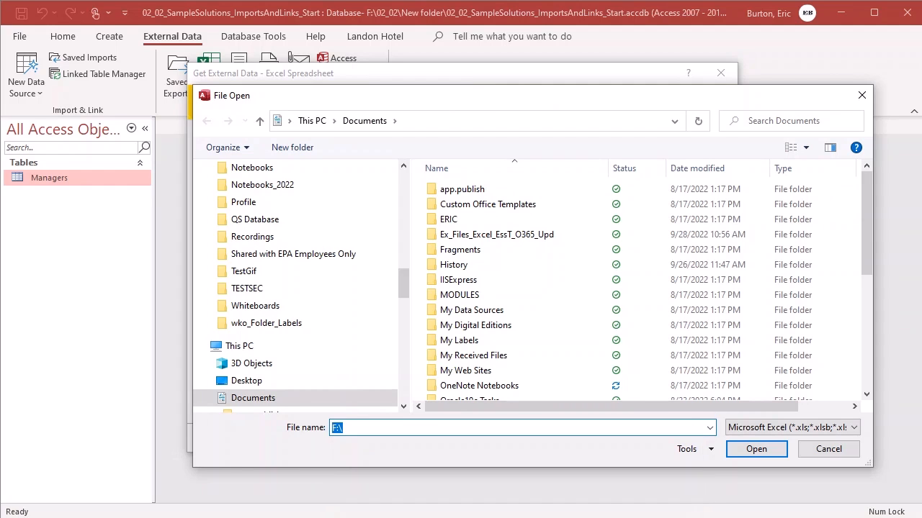
pyautogui.press('Return')
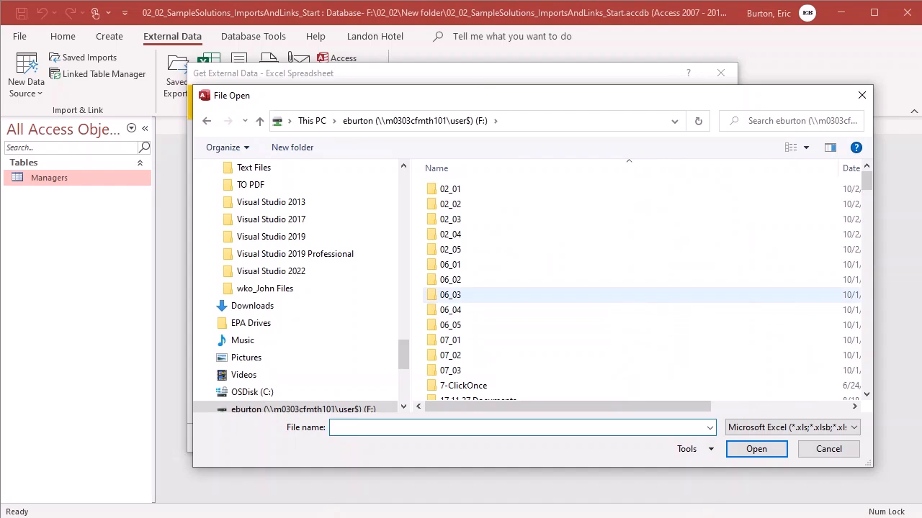
pyautogui.doubleClick(450, 234)
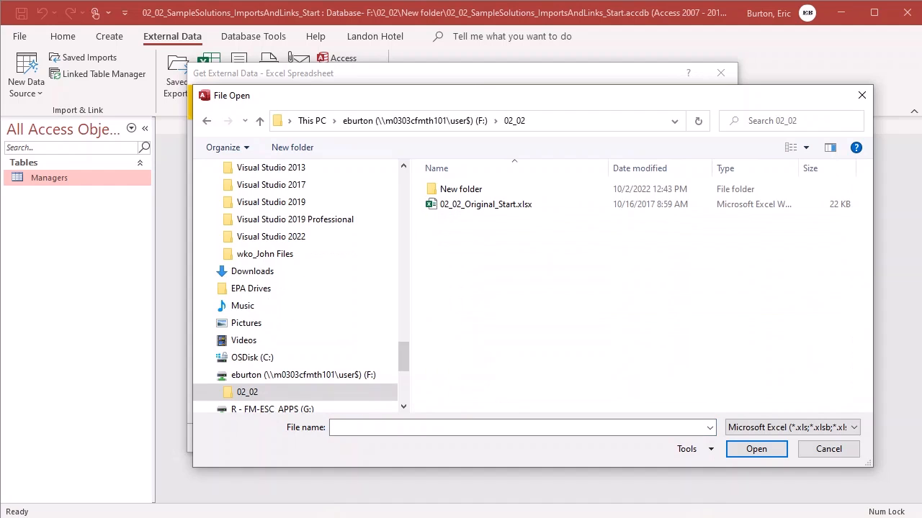
pyautogui.click(486, 204)
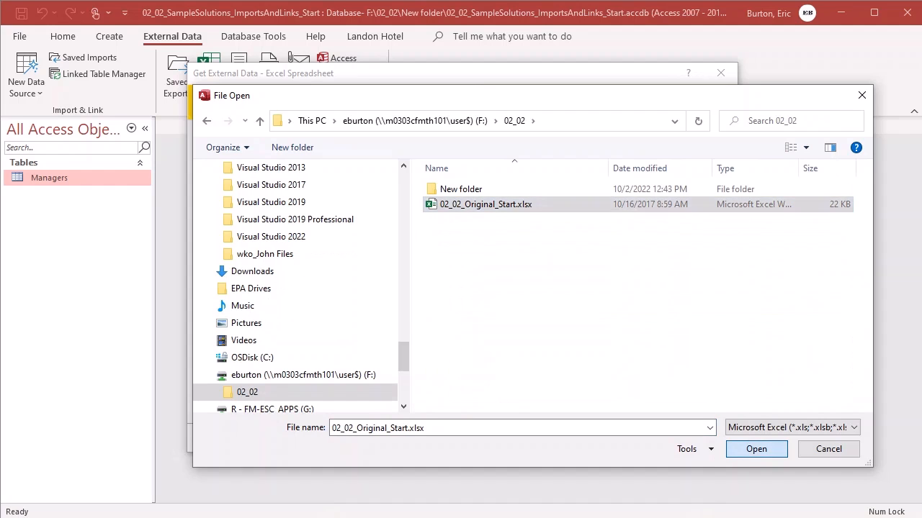
pyautogui.press('Tab')
pyautogui.press('Return')
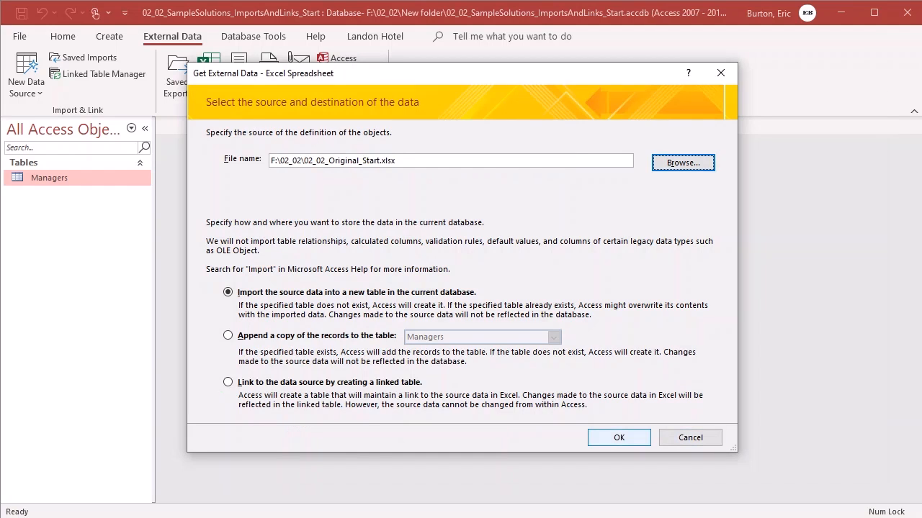
pyautogui.press('Return')
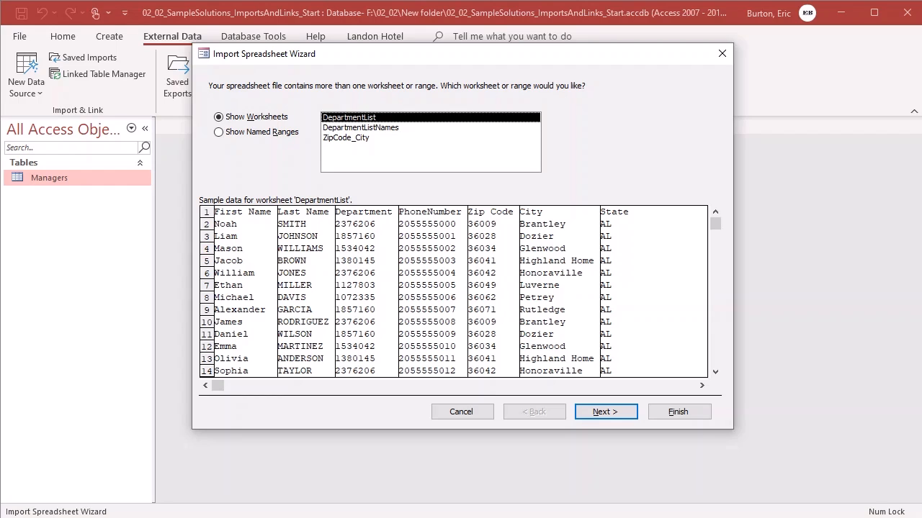
# Step: Preview the workbook's DepartmentListNames and ZipCode_City worksheets and choose DepartmentListNames for the import
pyautogui.click(360, 128)
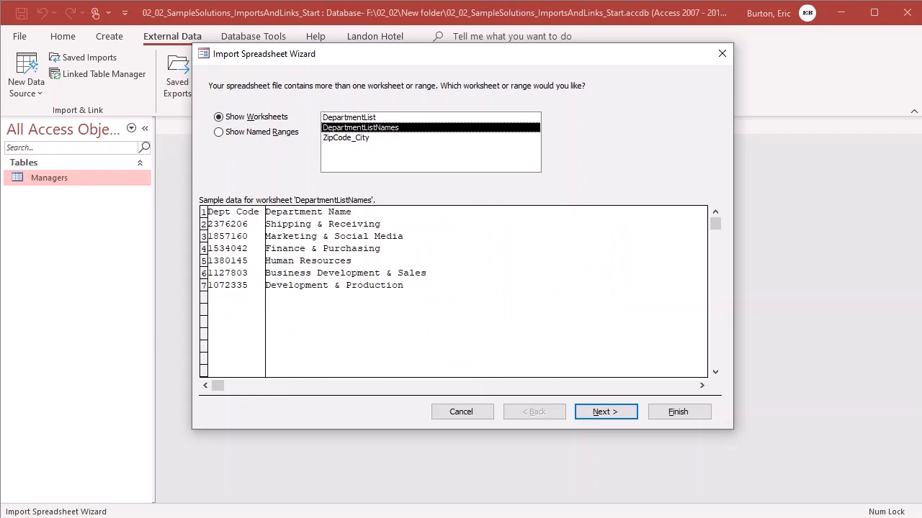
pyautogui.click(346, 137)
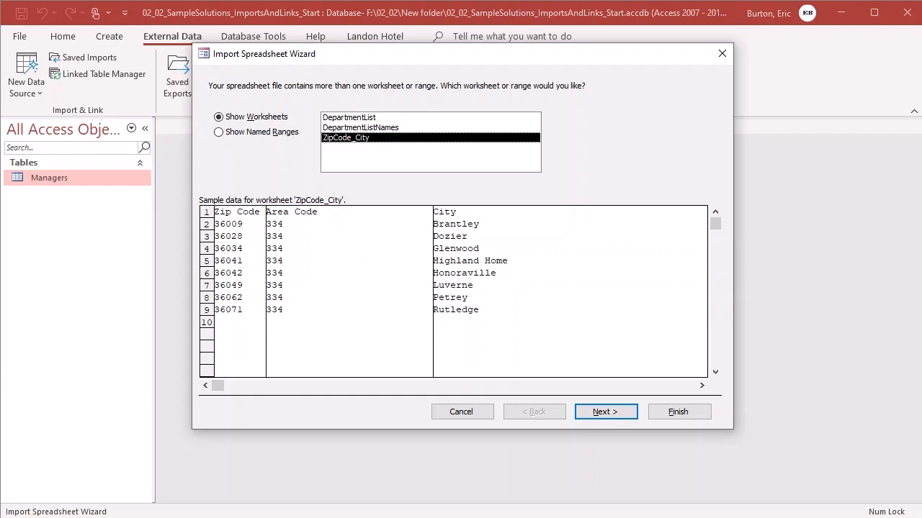
pyautogui.click(360, 127)
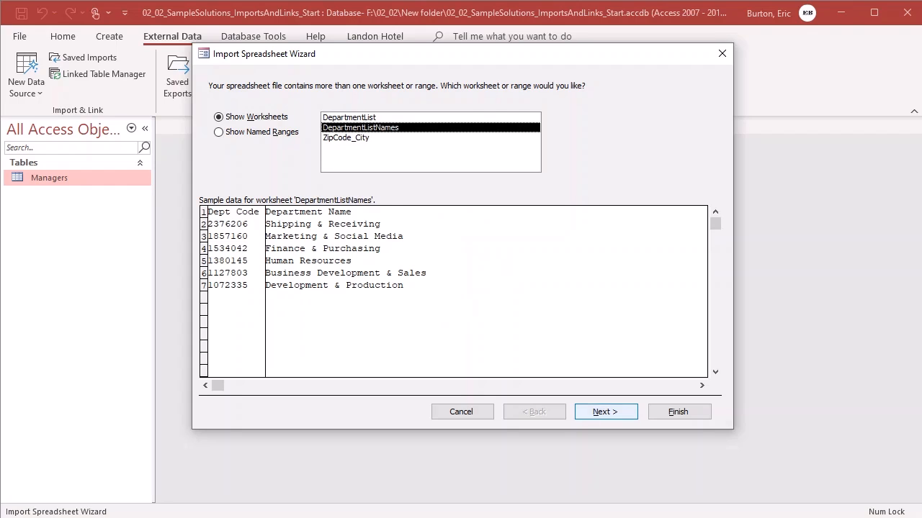
pyautogui.press('Tab')
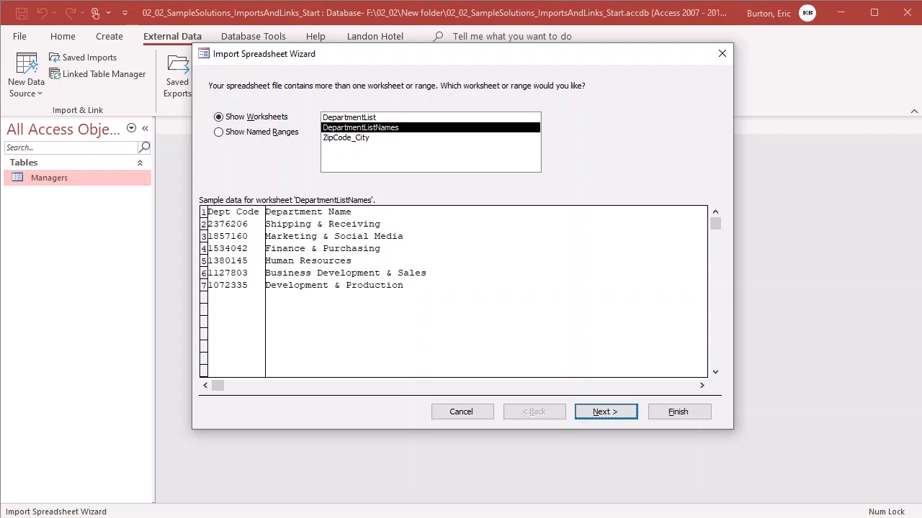
pyautogui.press('Return')
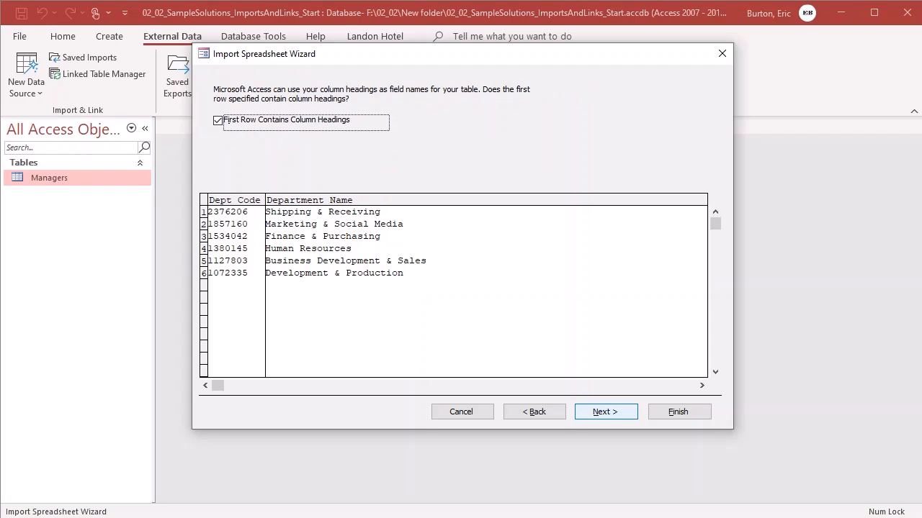
# Step: Import the worksheet as table DepartmentListNames with first-row column headings, default field options and no primary key, without saving the import steps
pyautogui.press('Return')
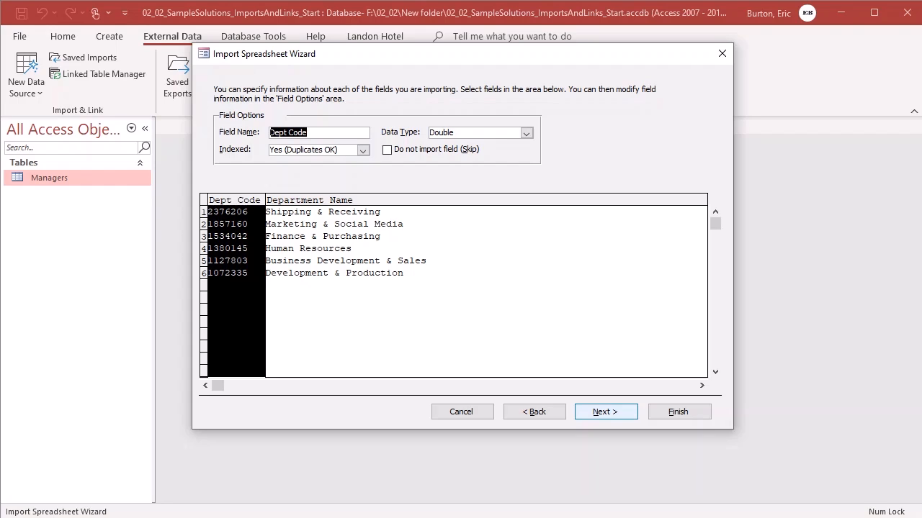
pyautogui.press('Return')
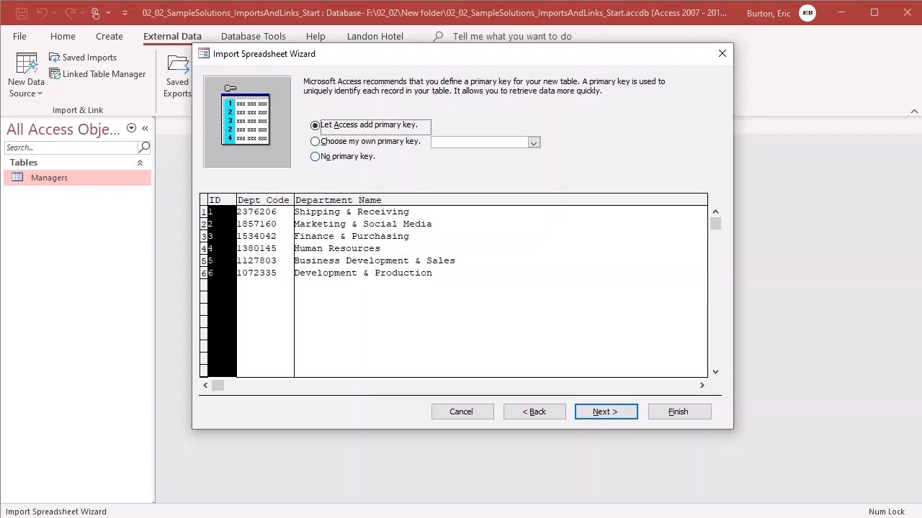
pyautogui.click(315, 156)
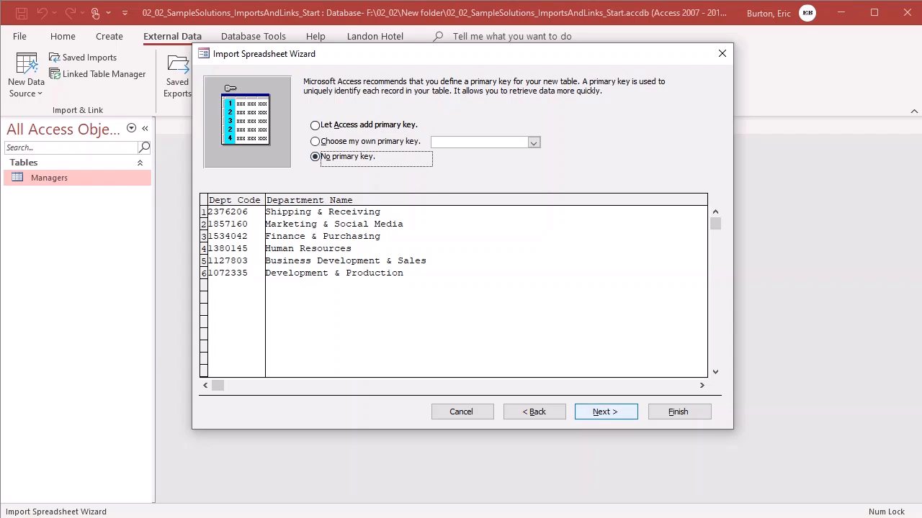
pyautogui.press('Return')
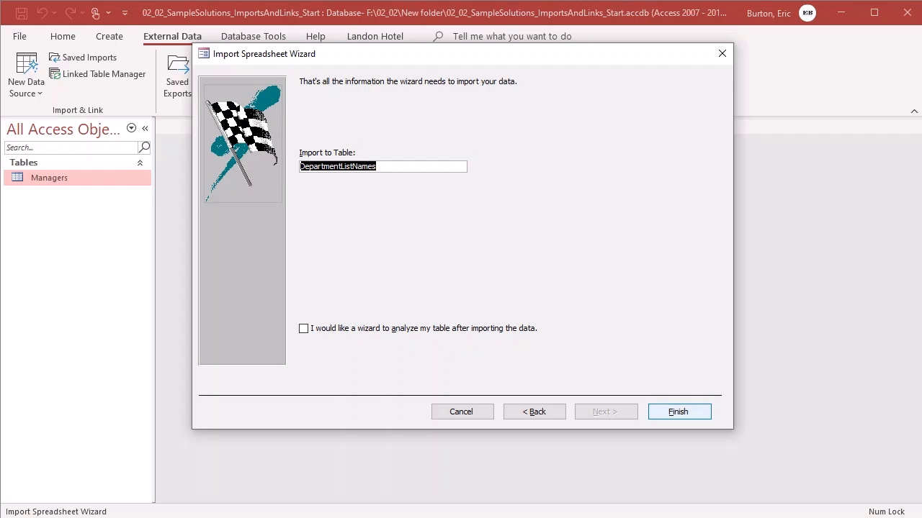
pyautogui.click(679, 412)
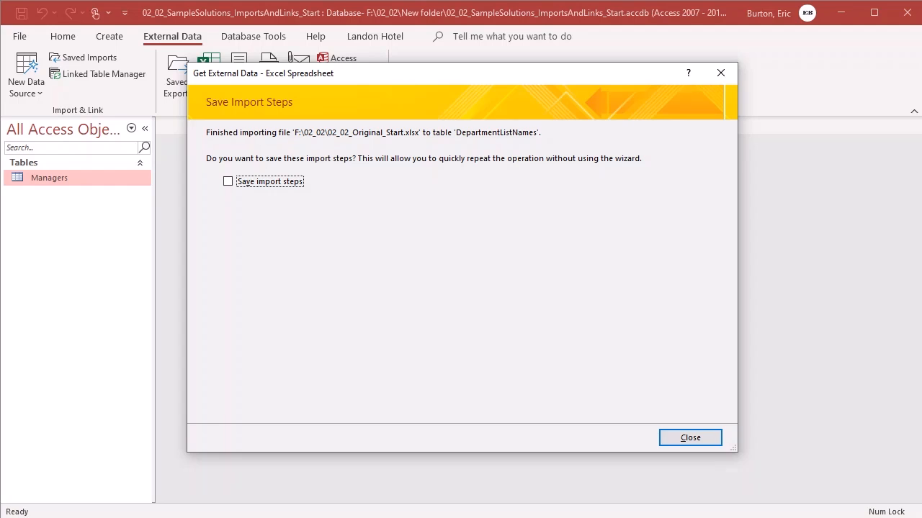
pyautogui.click(689, 438)
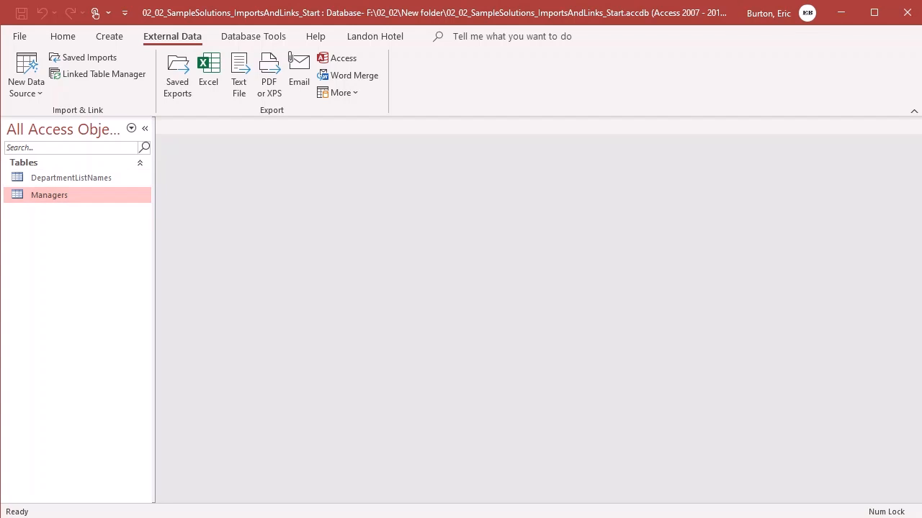
# Step: Open the DepartmentListNames table and widen the Department Name column to fit its contents
pyautogui.doubleClick(71, 178)
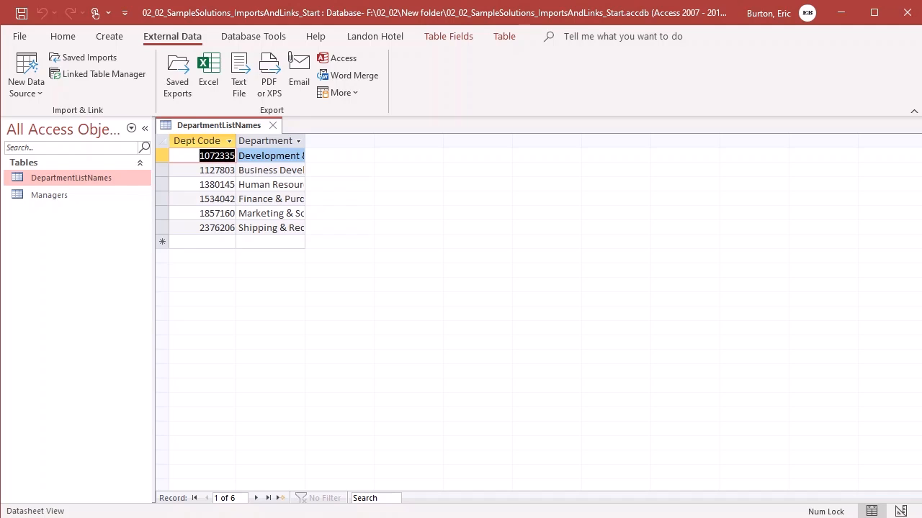
pyautogui.moveTo(305, 141); pyautogui.dragTo(344, 141)
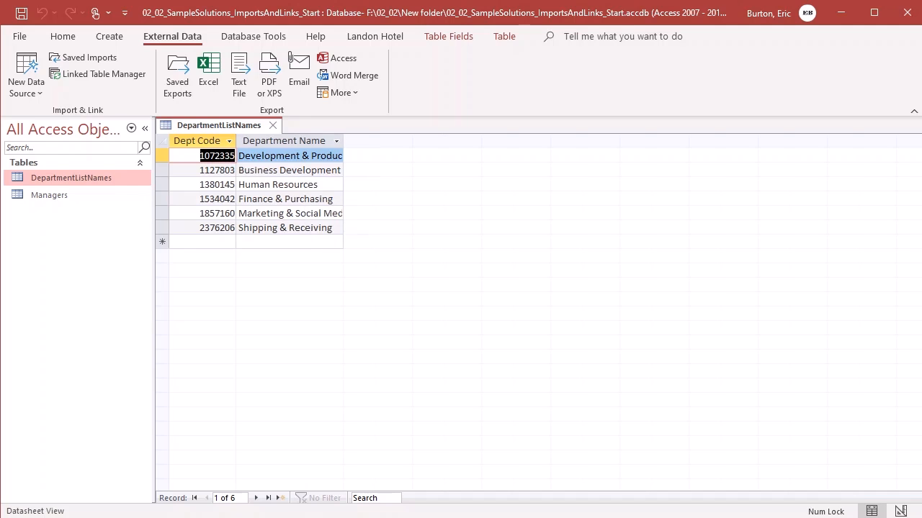
pyautogui.doubleClick(343, 140)
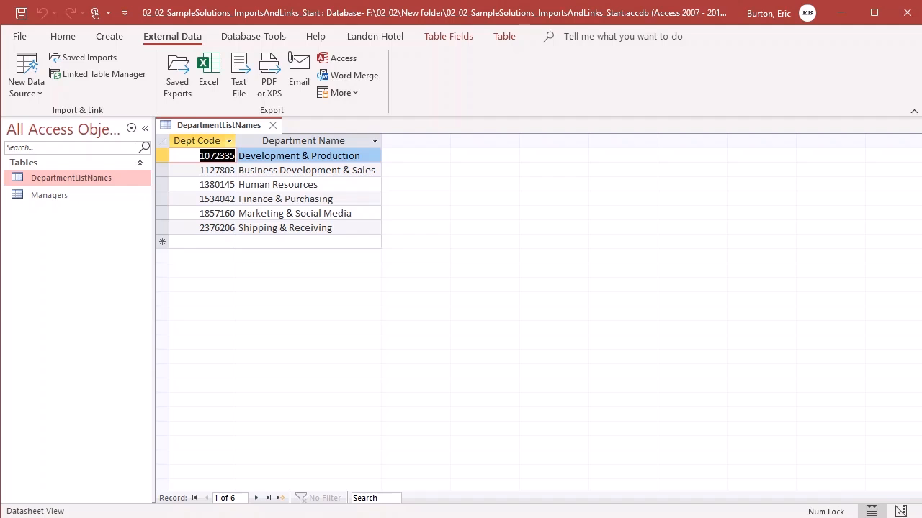
# Step: Switch the DepartmentListNames table to Design View and add a field named Manager below Department Name
pyautogui.rightClick(223, 126)
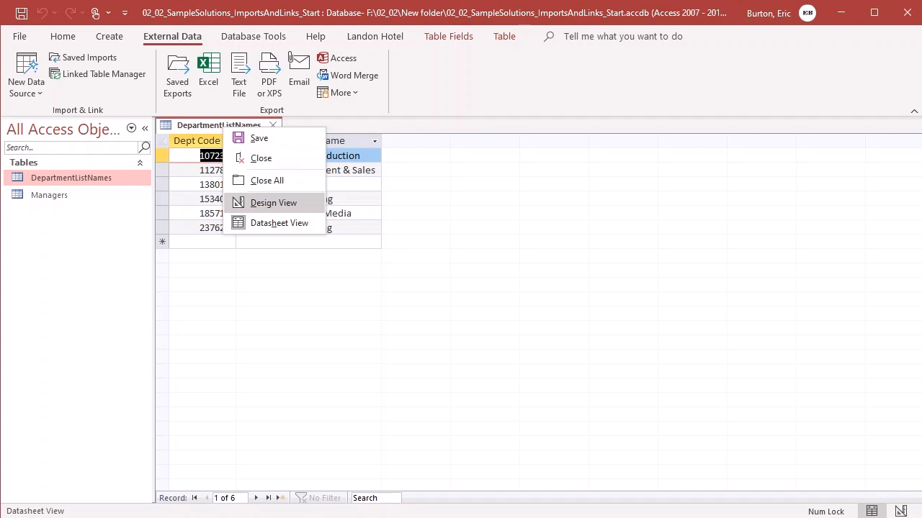
pyautogui.click(274, 203)
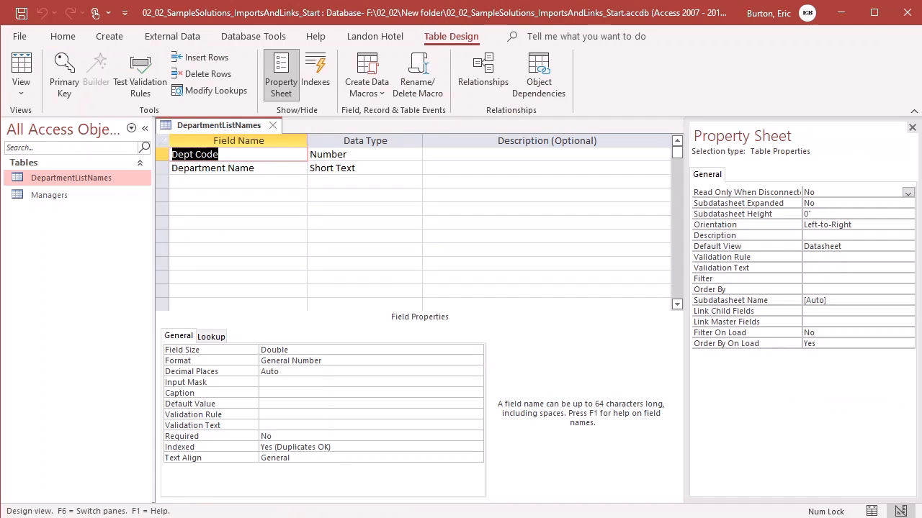
pyautogui.click(238, 182)
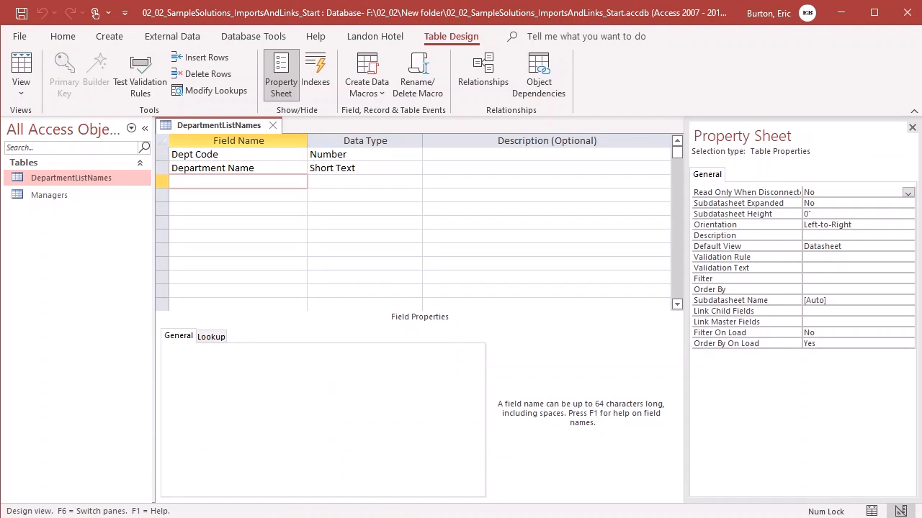
pyautogui.write('Manager')
pyautogui.press('Tab')
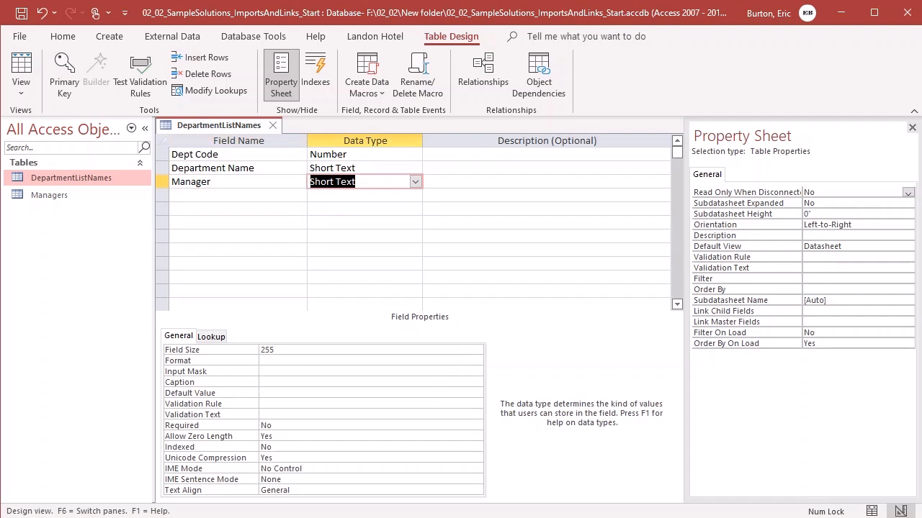
# Step: Start the Lookup Wizard as the Manager field's data type and have it get values from another table or query
pyautogui.click(415, 182)
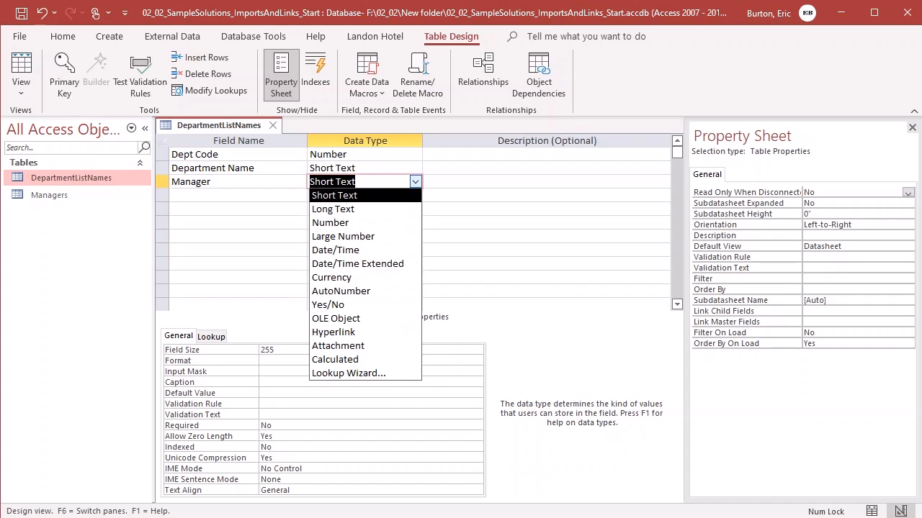
pyautogui.press('Down')
pyautogui.press('Down')
pyautogui.press('Down')
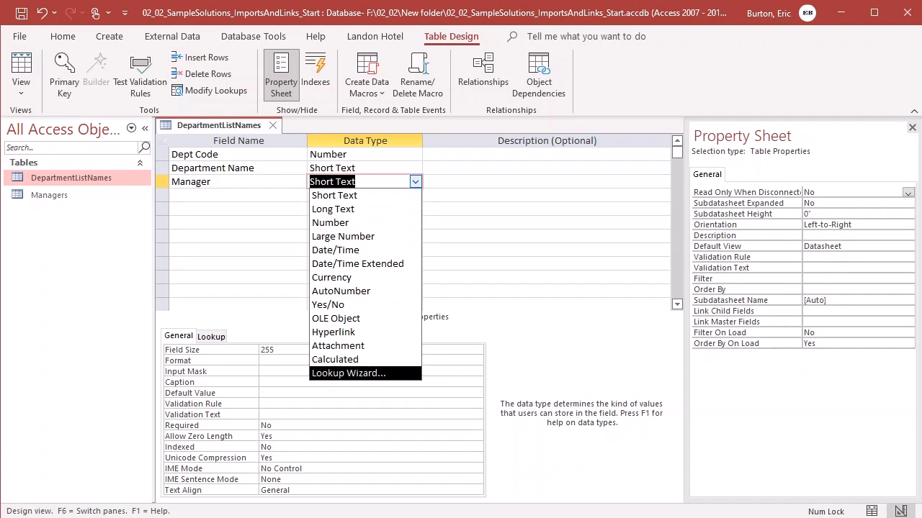
pyautogui.press('Return')
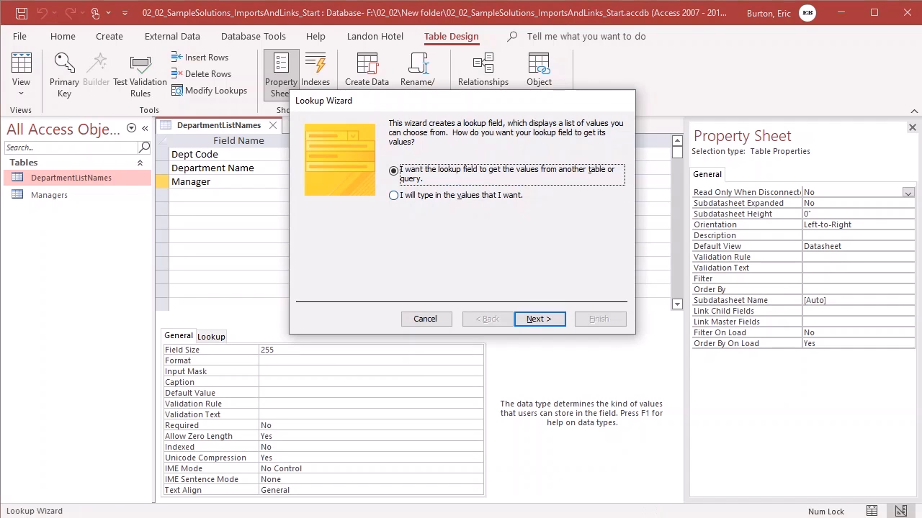
pyautogui.moveTo(403, 102); pyautogui.dragTo(353, 113)
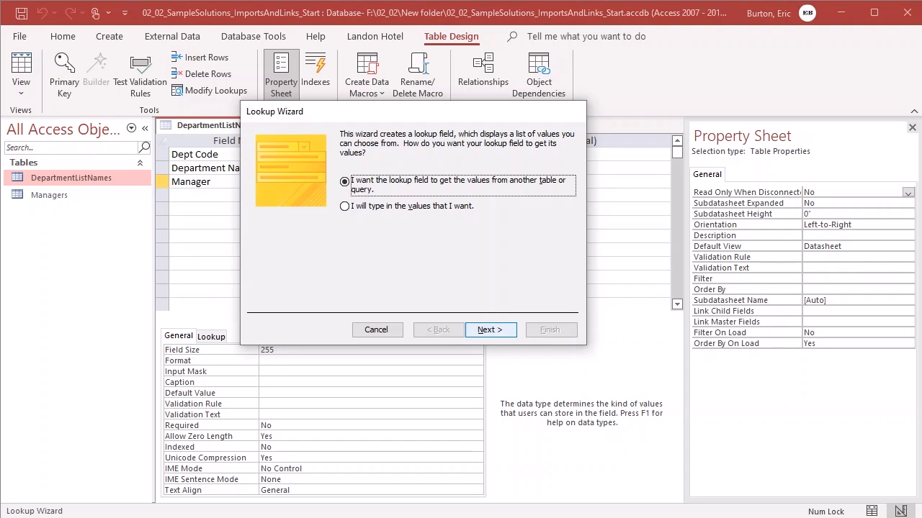
pyautogui.click(489, 329)
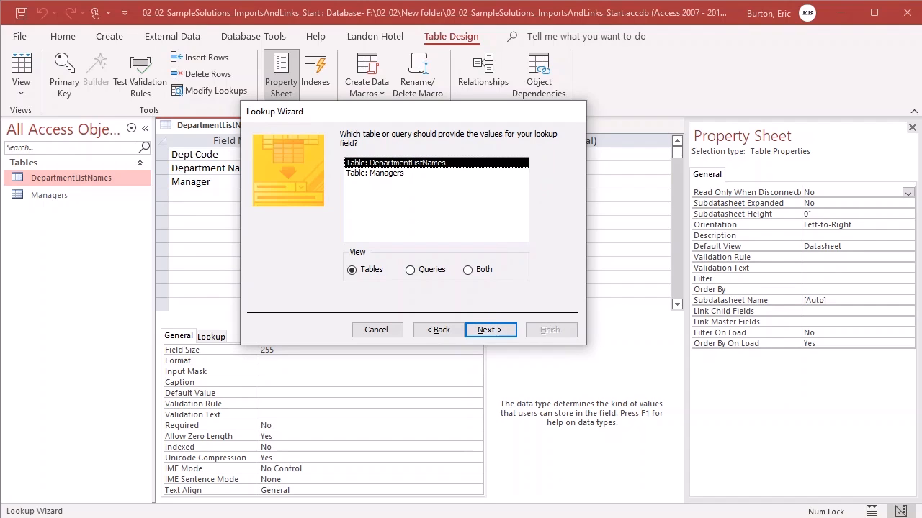
# Step: Choose the Managers table as the lookup source and include its ID, FirstName and LastName fields
pyautogui.click(375, 173)
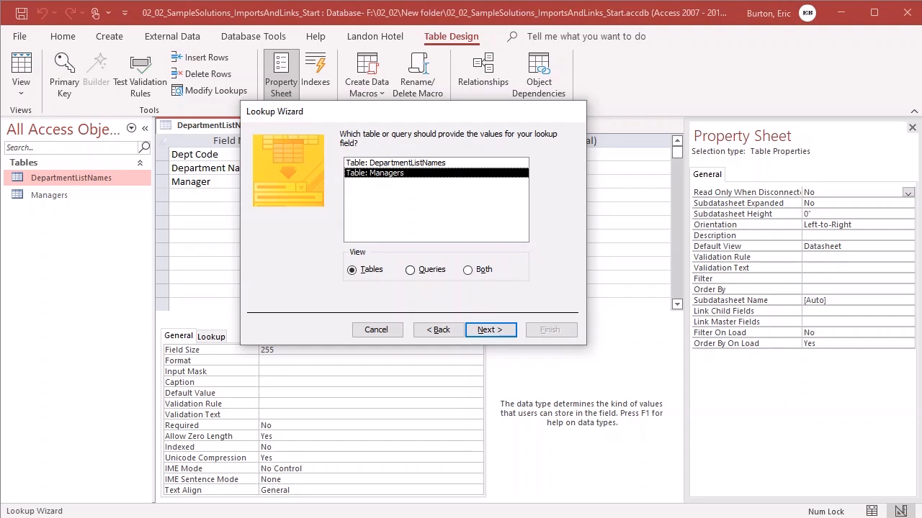
pyautogui.click(490, 330)
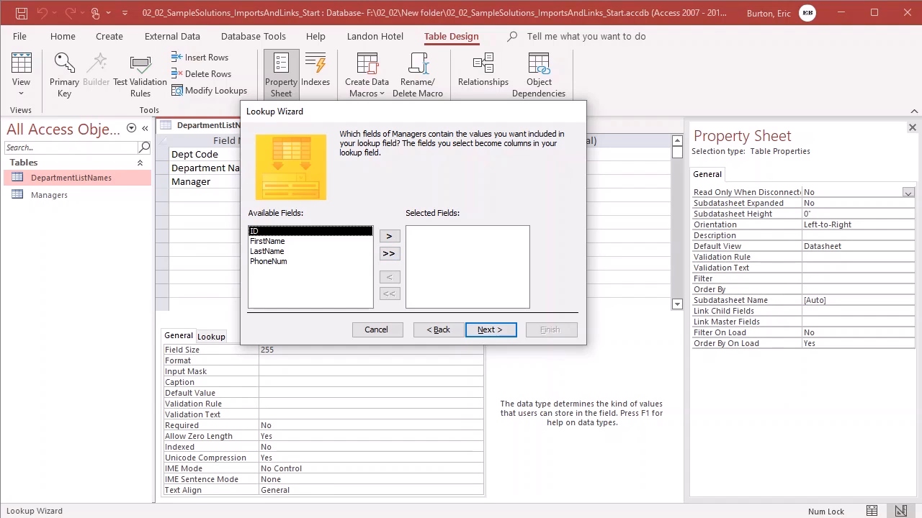
pyautogui.click(388, 237)
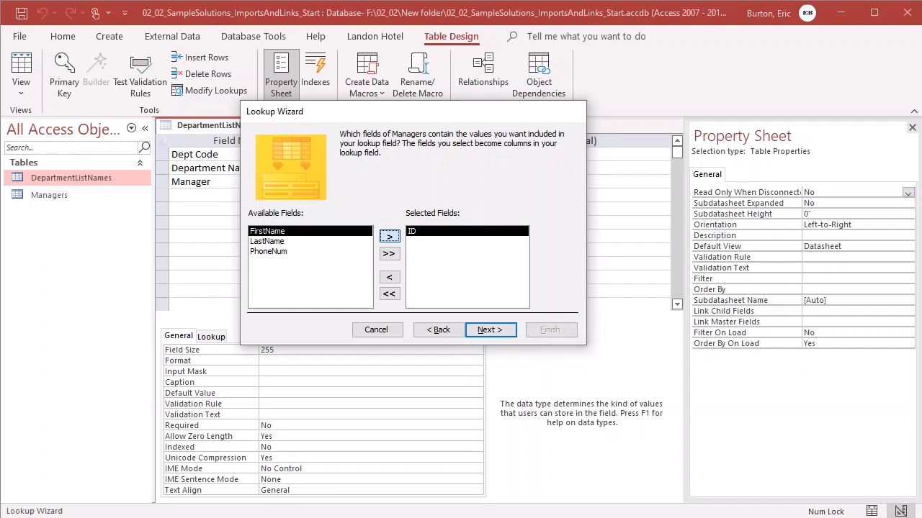
pyautogui.click(389, 236)
pyautogui.click(389, 236)
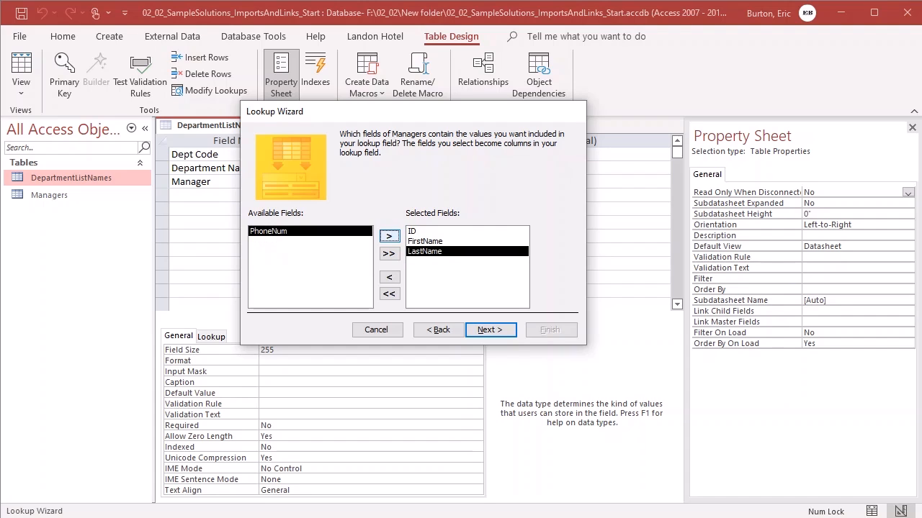
pyautogui.click(489, 330)
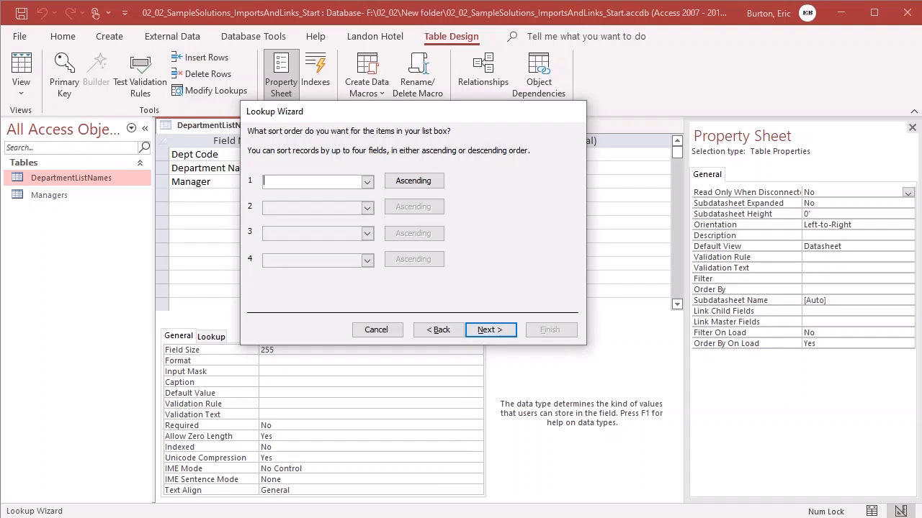
# Step: Sort the lookup list ascending by LastName and then by FirstName
pyautogui.click(367, 182)
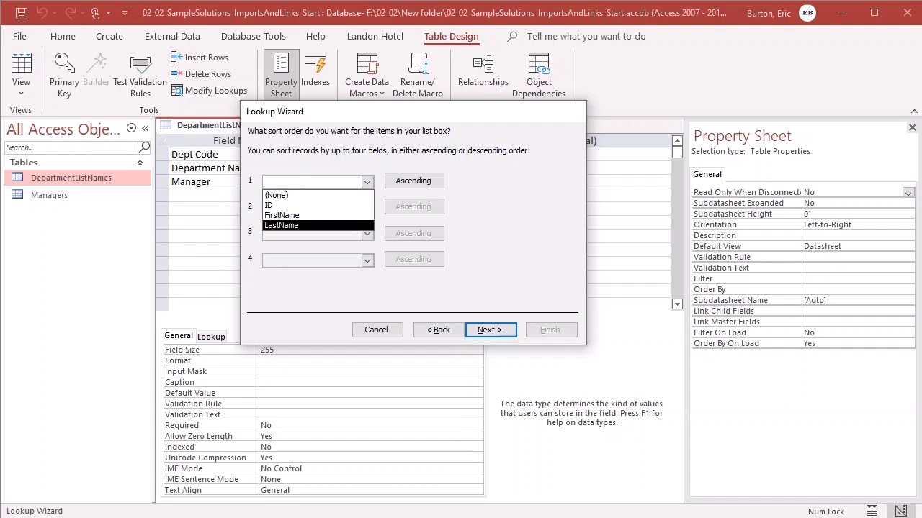
pyautogui.click(281, 225)
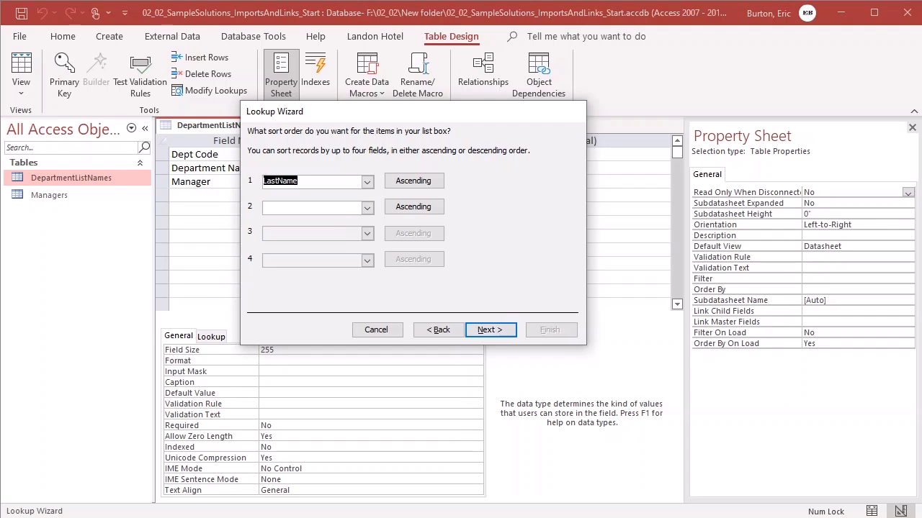
pyautogui.click(367, 207)
pyautogui.click(285, 238)
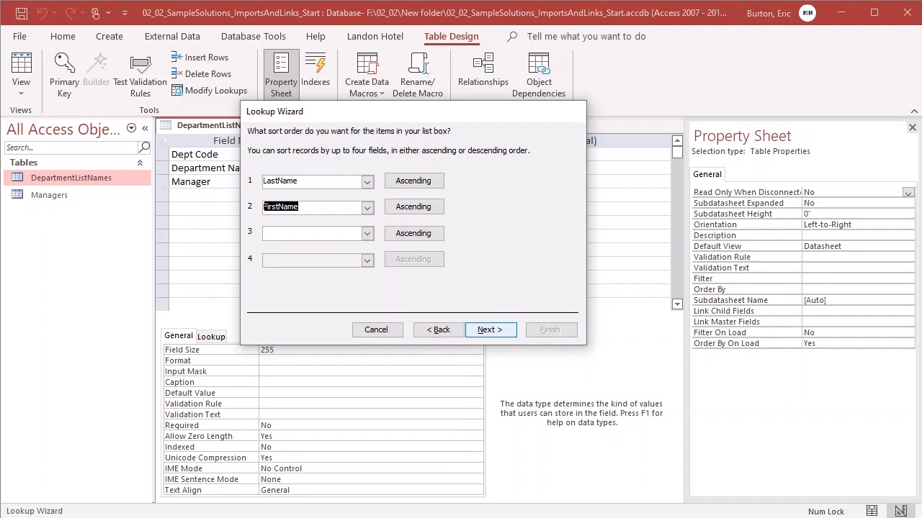
pyautogui.click(490, 329)
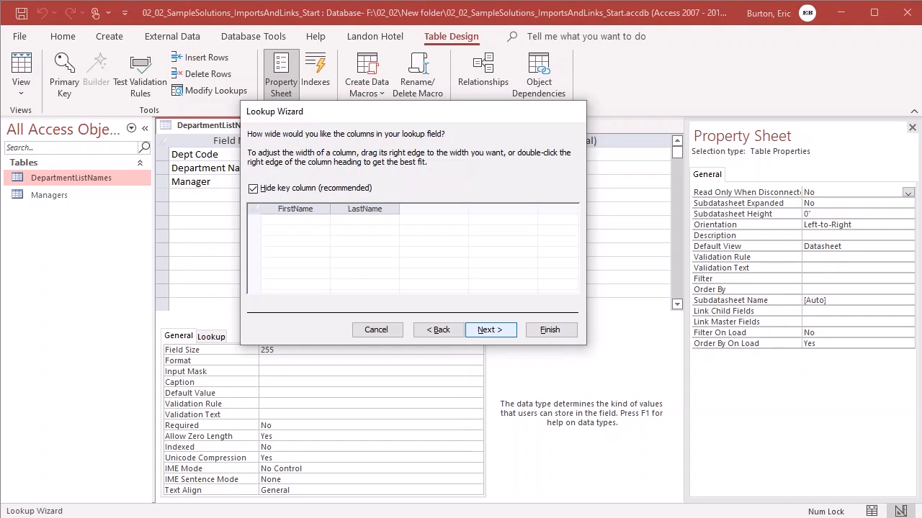
# Step: Finish the lookup with the key column hidden and the label Manager, save the table, and switch it to Datasheet View
pyautogui.press('Return')
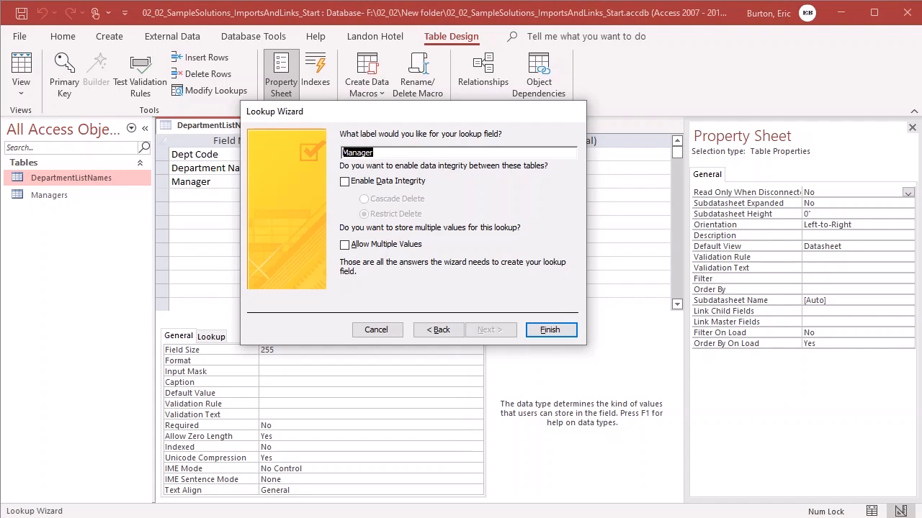
pyautogui.press('Return')
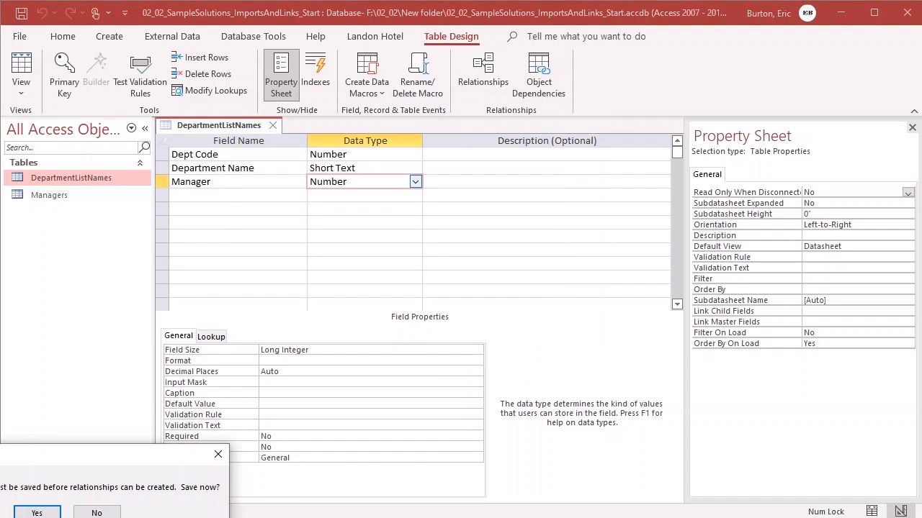
pyautogui.click(302, 442)
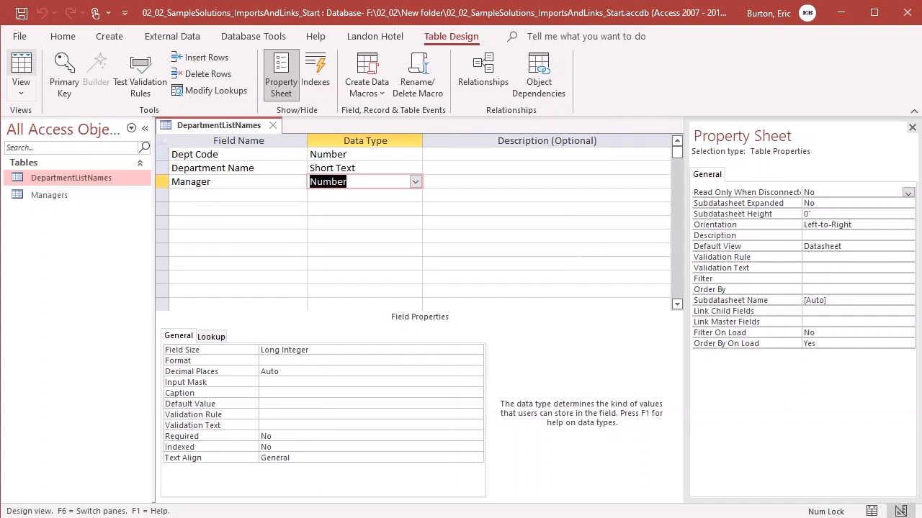
pyautogui.click(21, 72)
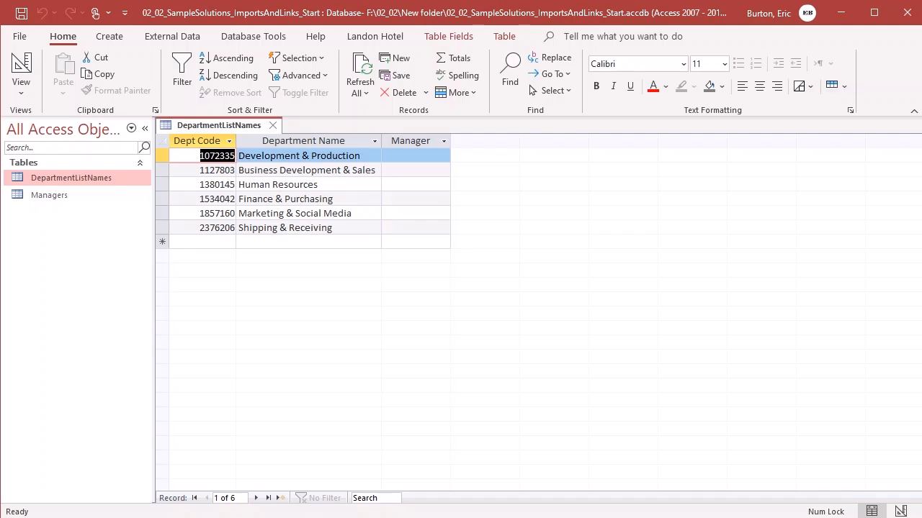
# Step: Set up a linked table from an external Excel file, using F:\02_02\02_02_Original_Start.xlsx as the source
pyautogui.hotkey('alt', 'x')
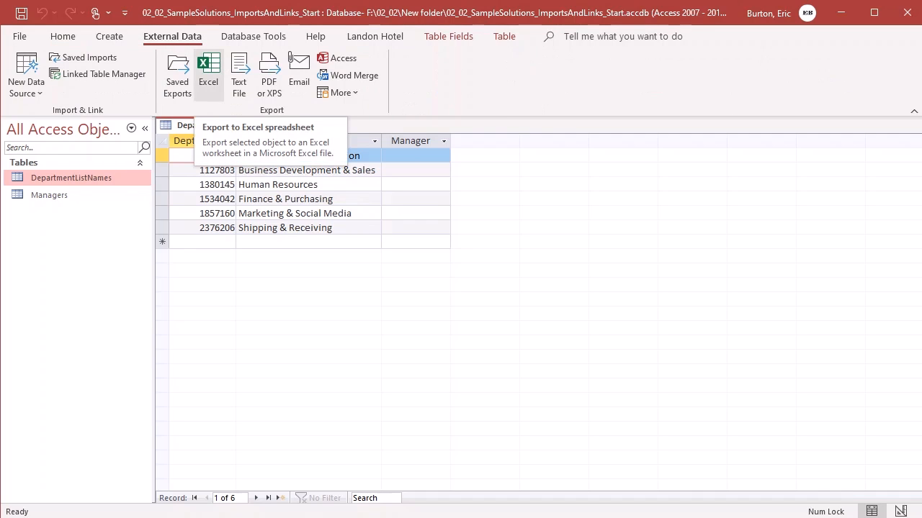
pyautogui.click(26, 76)
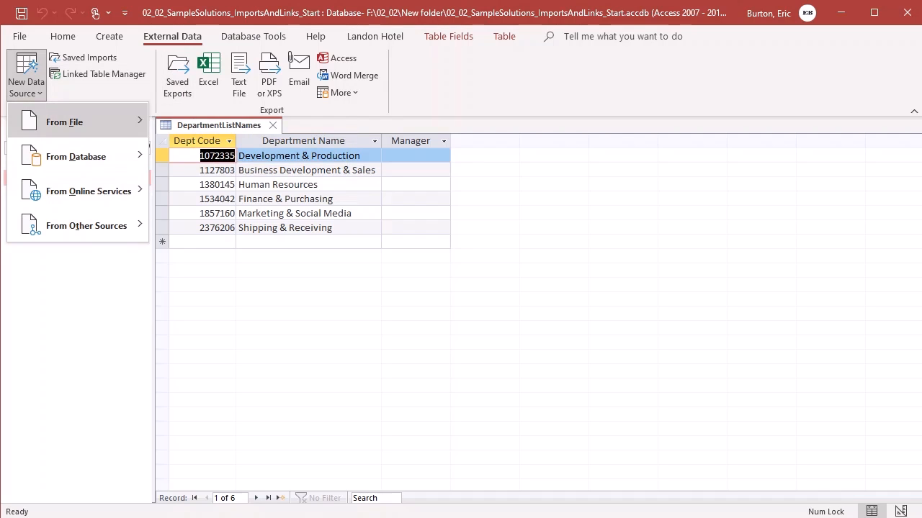
pyautogui.moveTo(64, 122)
pyautogui.click(197, 123)
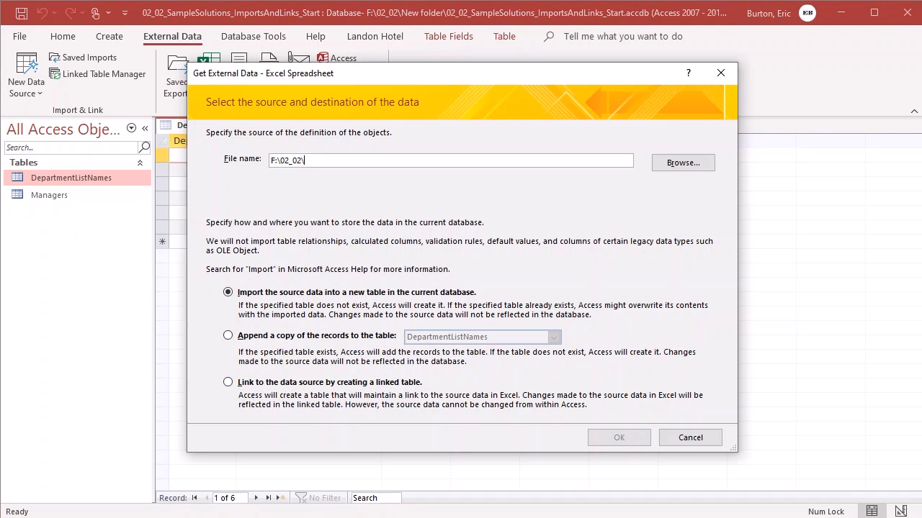
pyautogui.hotkey('alt', 'l')
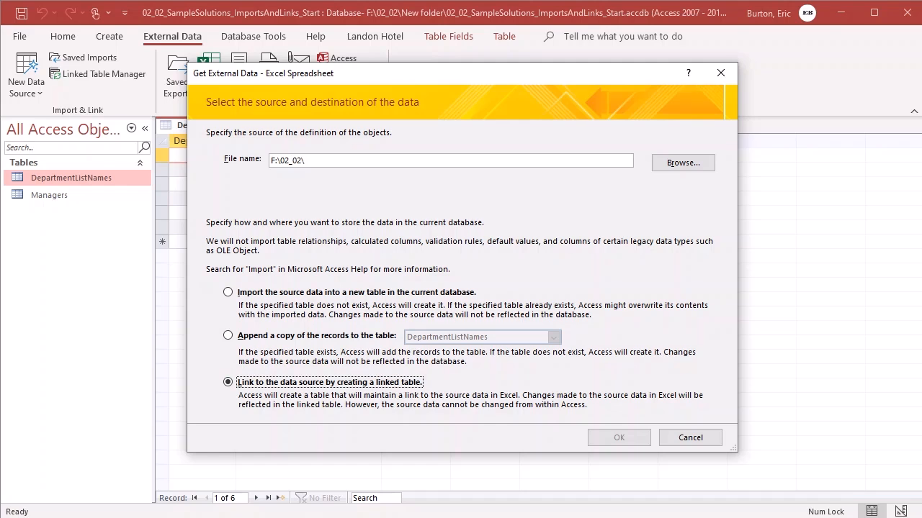
pyautogui.hotkey('alt', 'r')
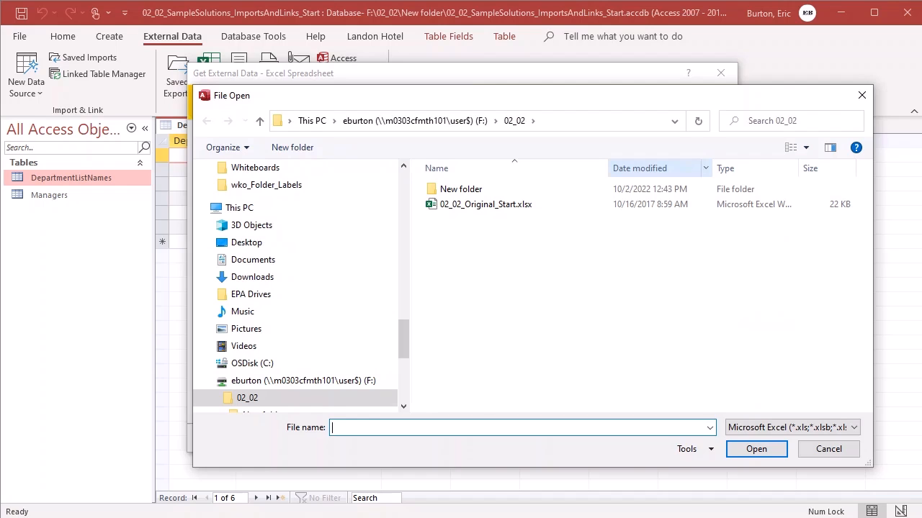
pyautogui.click(485, 205)
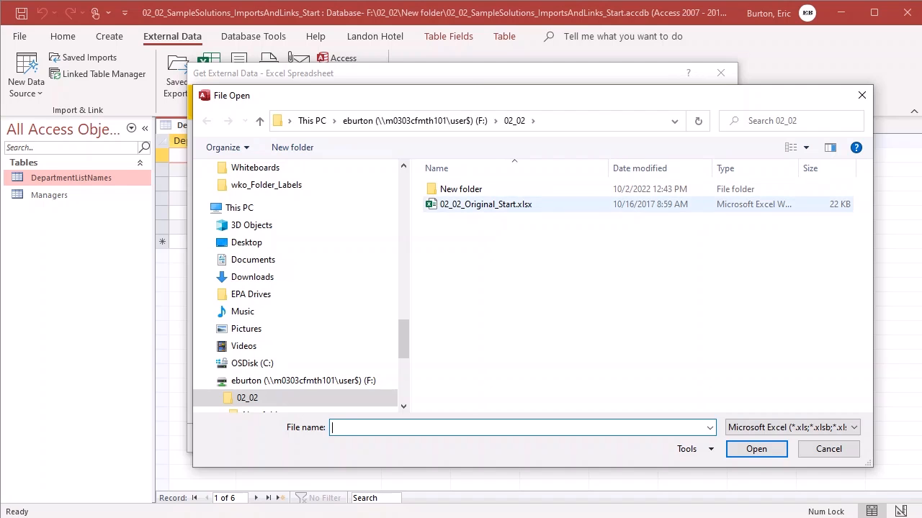
pyautogui.click(756, 448)
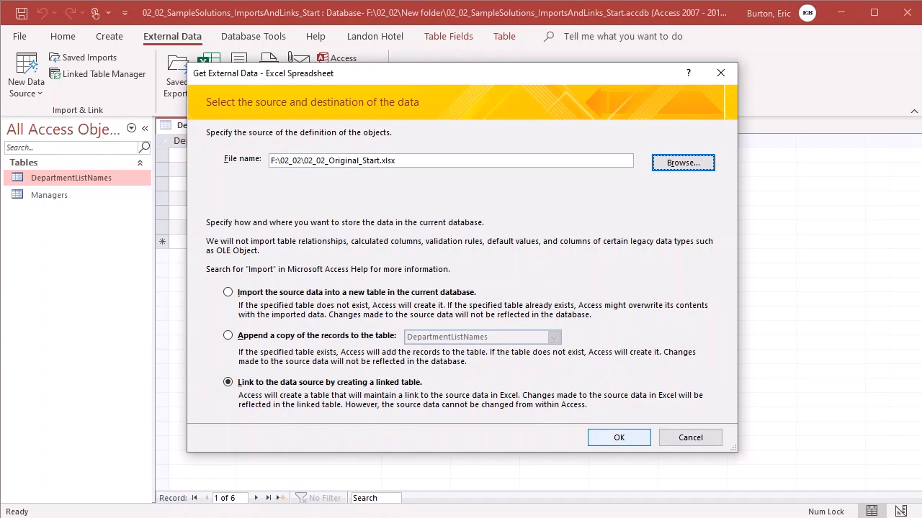
pyautogui.press('Return')
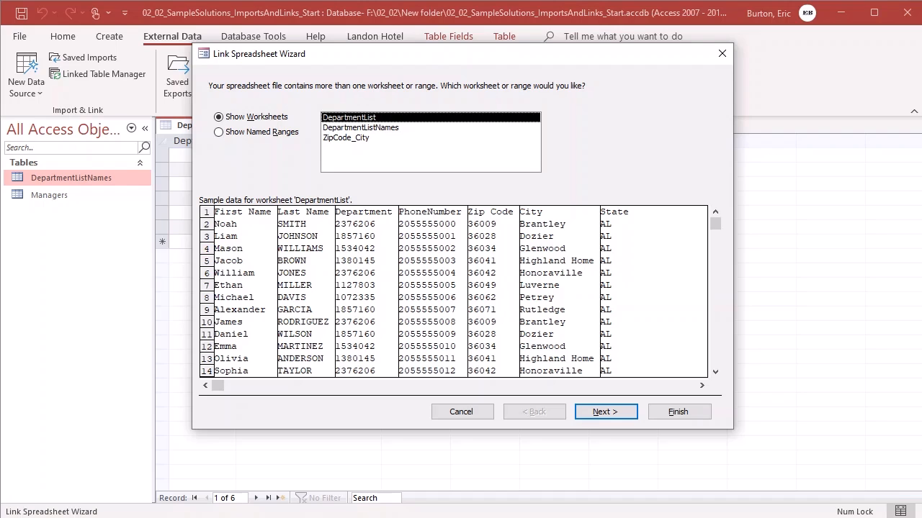
# Step: Link the DepartmentList worksheet with first-row column headings, using DepartmentList as the linked table name
pyautogui.click(605, 411)
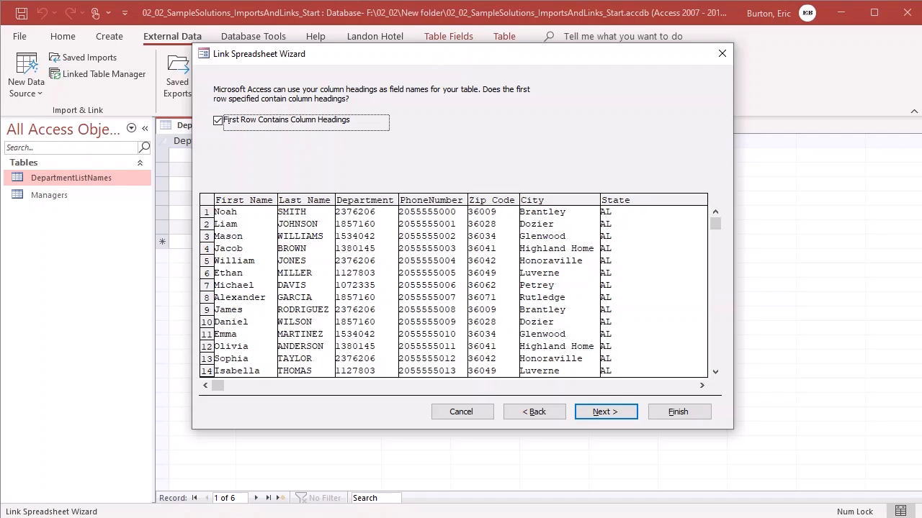
pyautogui.click(605, 412)
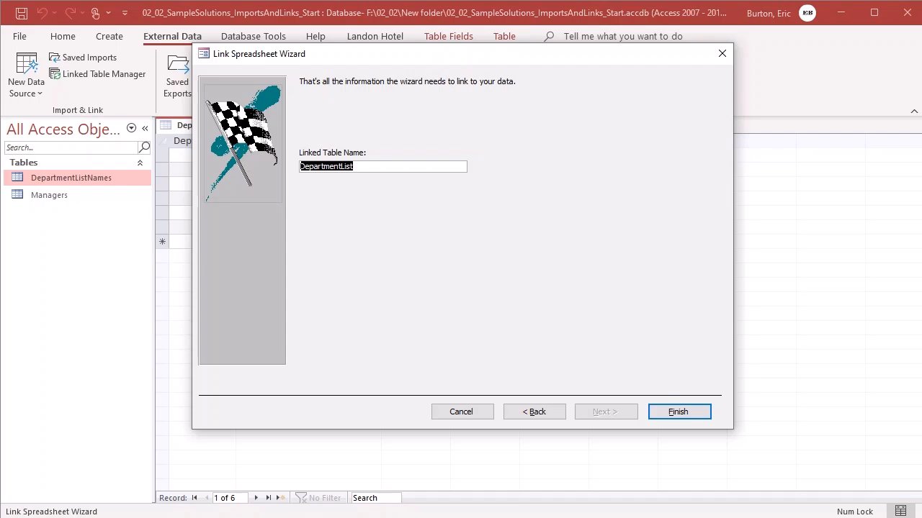
pyautogui.press('Return')
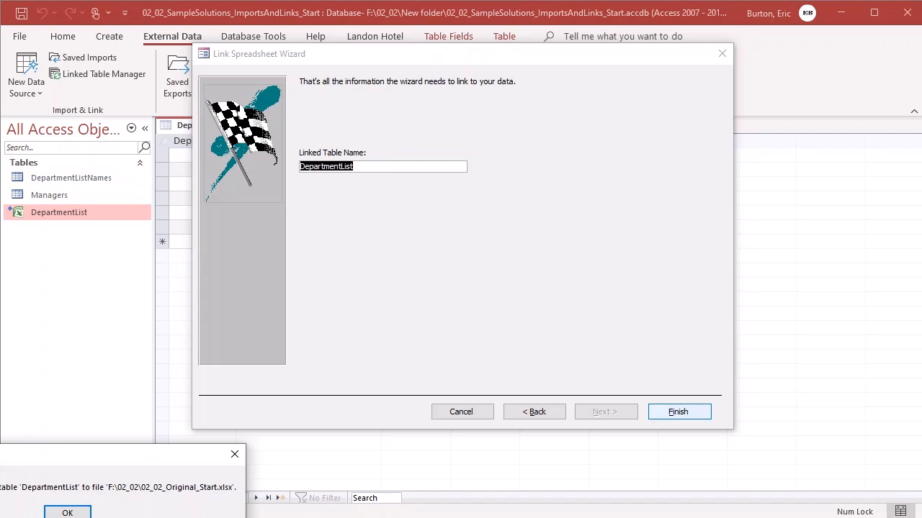
pyautogui.moveTo(81, 452); pyautogui.dragTo(484, 205)
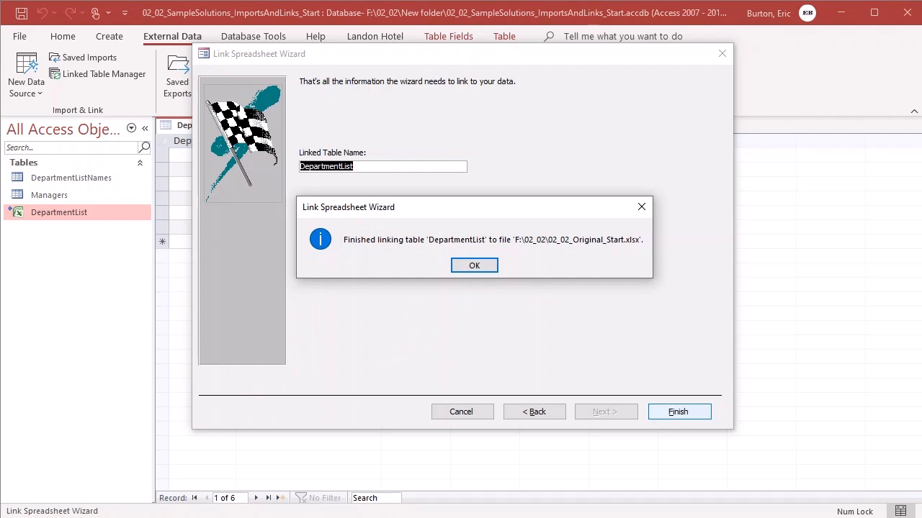
pyautogui.press('Return')
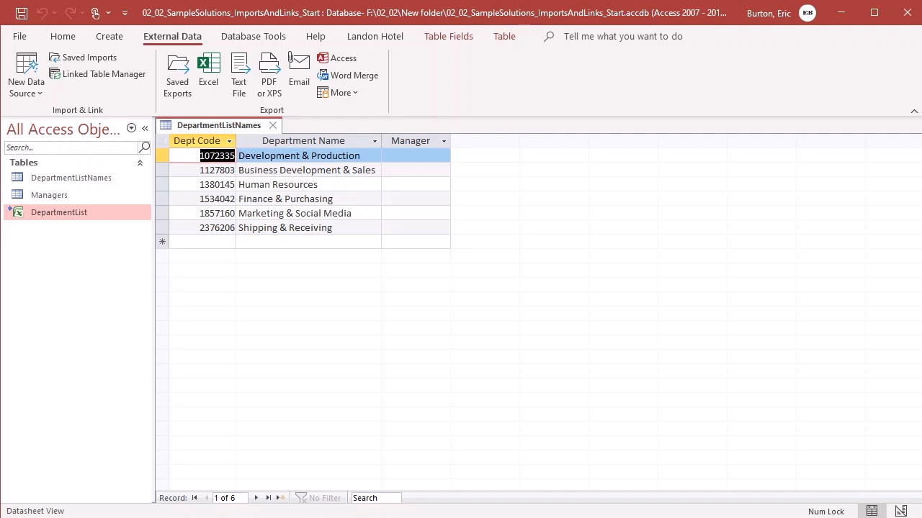
# Step: Open the linked DepartmentList table in Design View despite its read-only design, and examine the properties of its PhoneNumber and Zip Code fields
pyautogui.moveTo(50, 216)
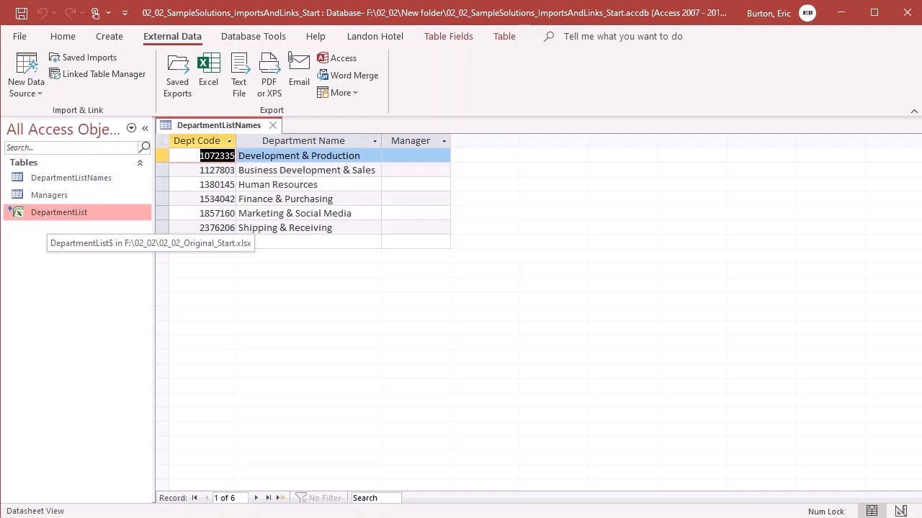
pyautogui.rightClick(71, 214)
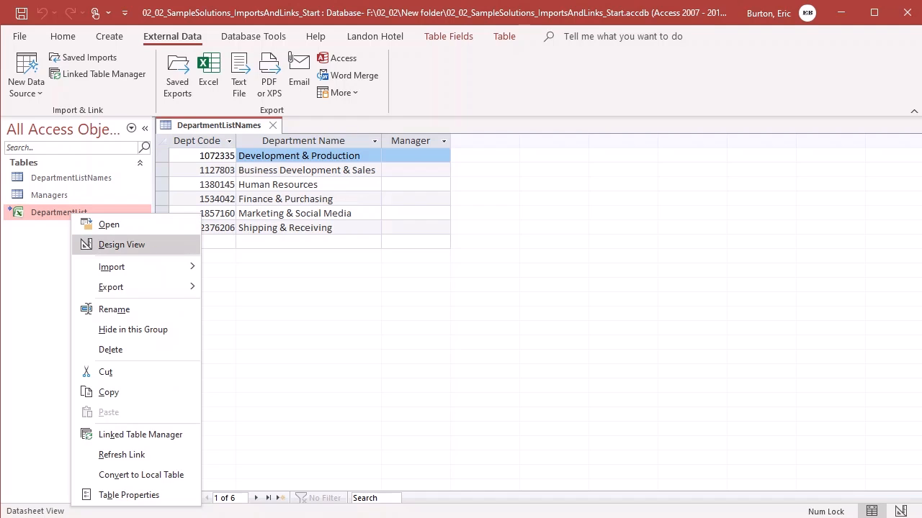
pyautogui.click(121, 245)
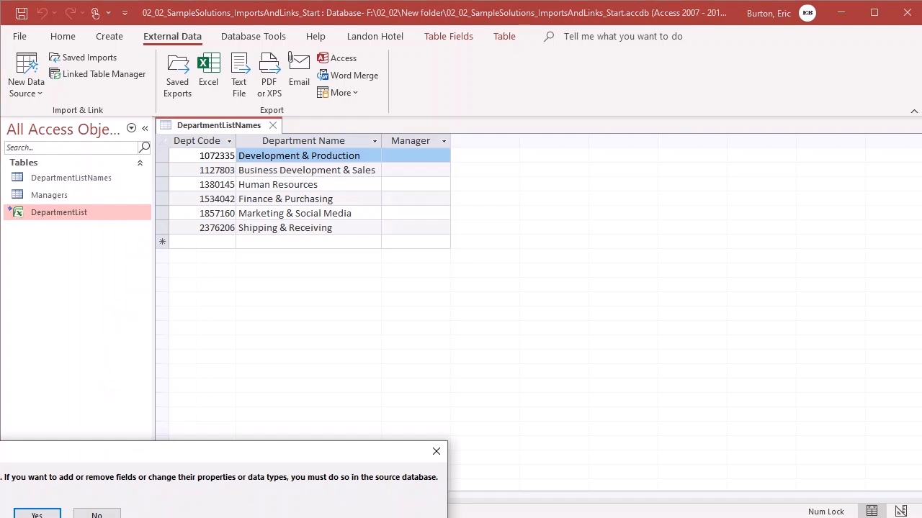
pyautogui.moveTo(207, 453); pyautogui.dragTo(530, 238)
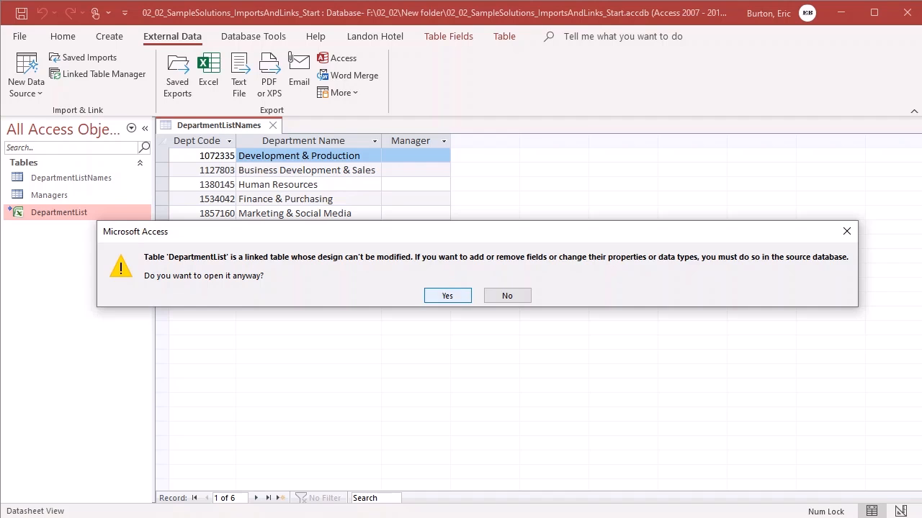
pyautogui.click(447, 295)
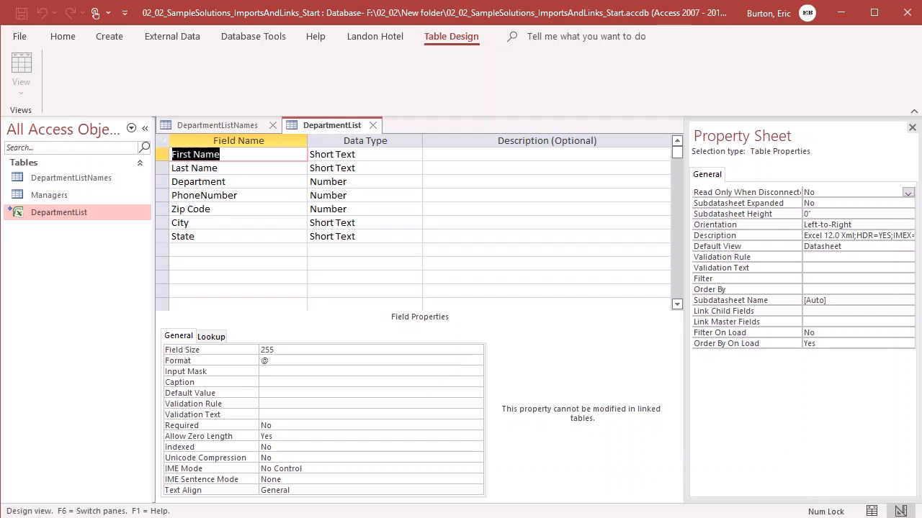
pyautogui.press('Down')
pyautogui.press('Down')
pyautogui.press('Down')
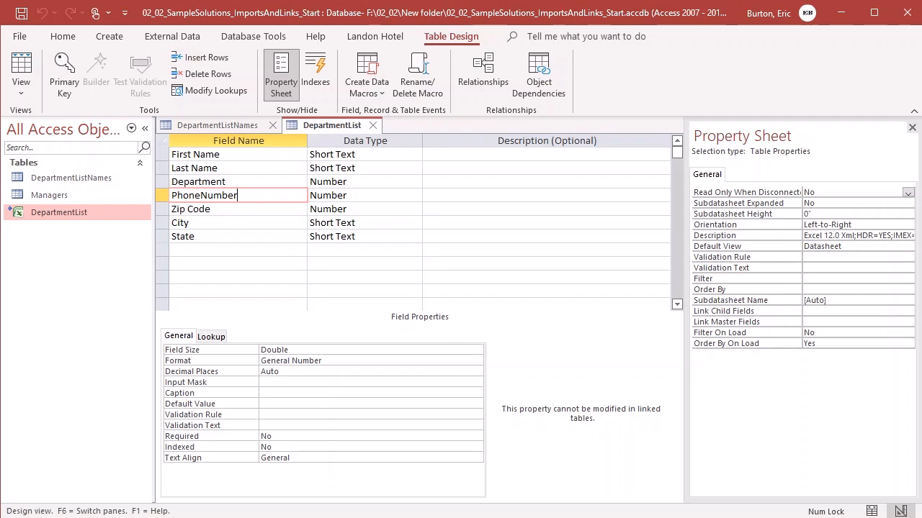
pyautogui.click(190, 209)
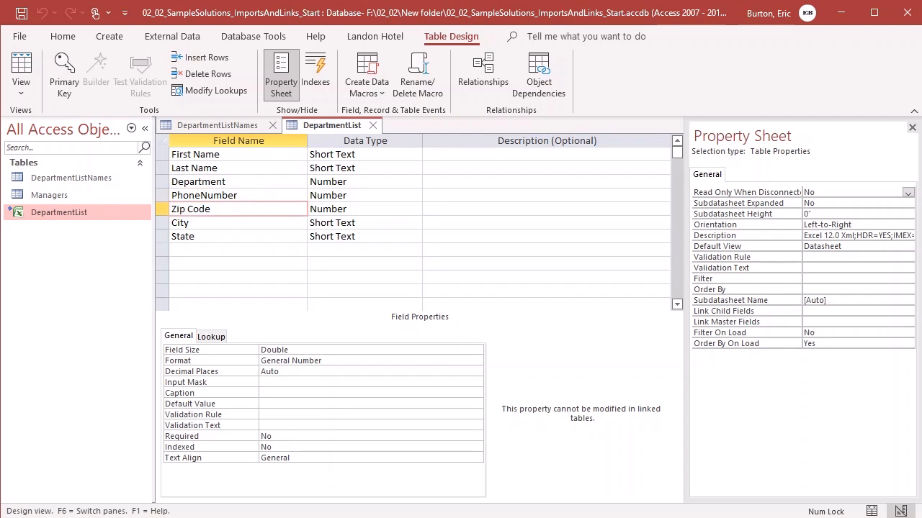
# Step: Save and close the DepartmentList design and the DepartmentListNames table
pyautogui.rightClick(352, 126)
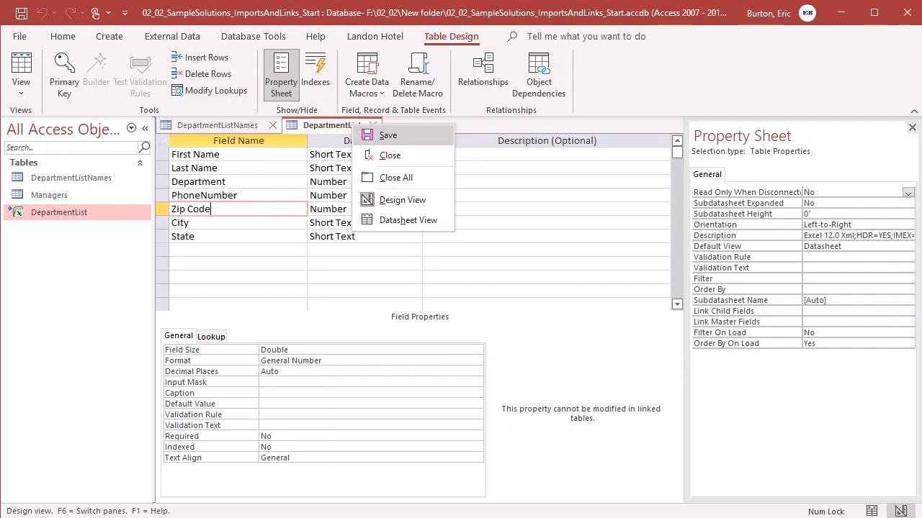
pyautogui.click(388, 136)
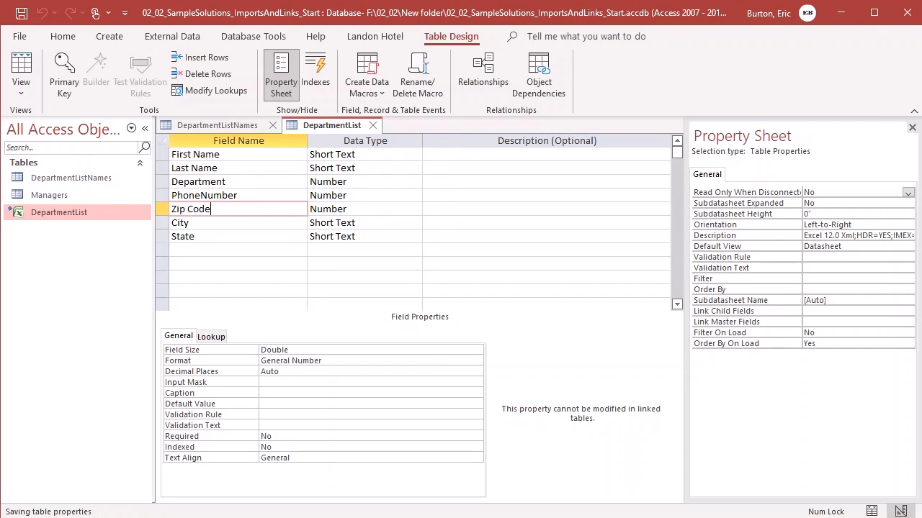
pyautogui.click(373, 125)
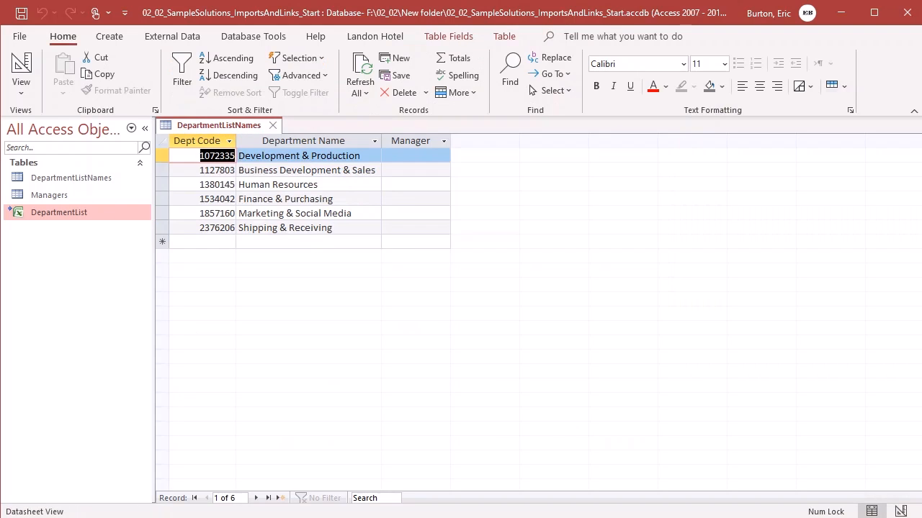
pyautogui.rightClick(223, 125)
pyautogui.click(253, 136)
pyautogui.hotkey('ctrl', 'w')
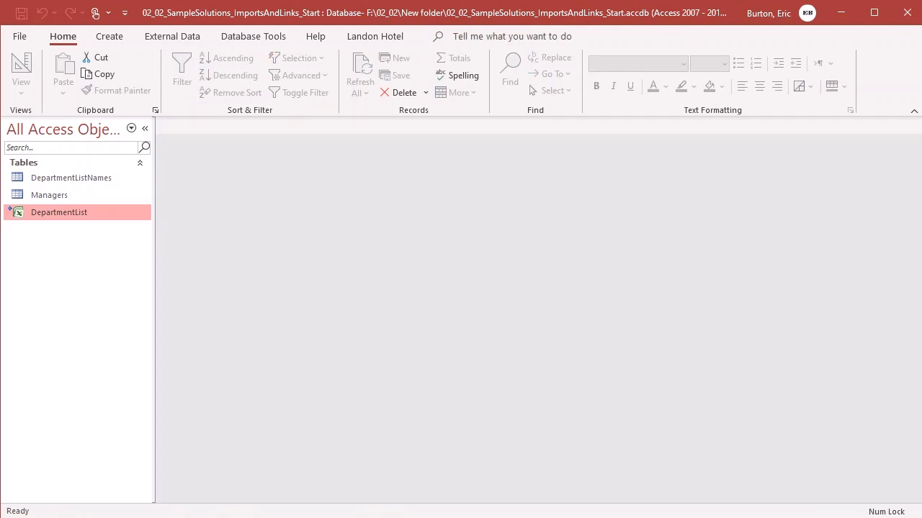